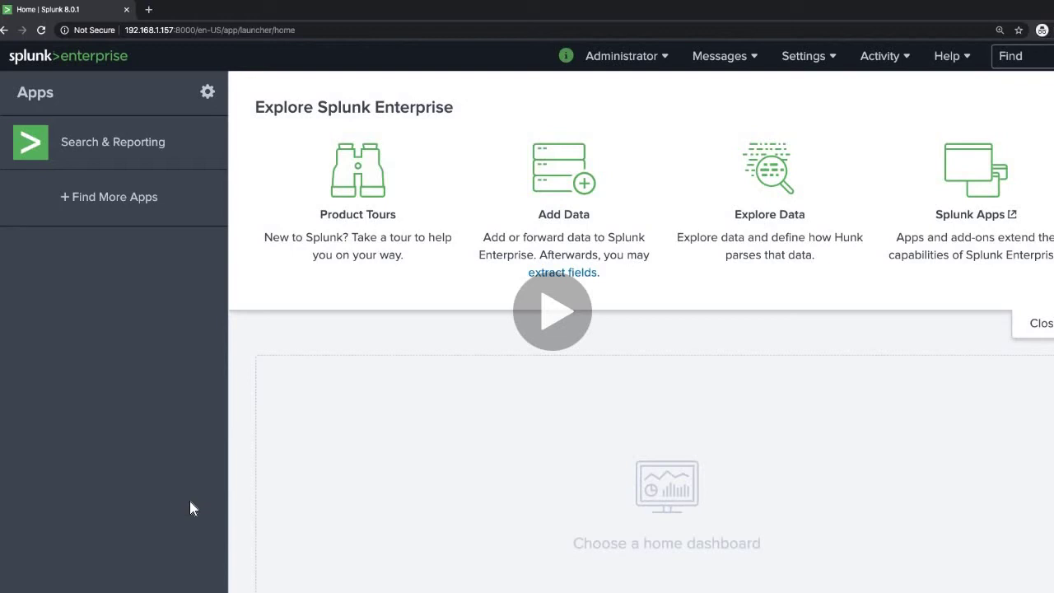
{"action": "mouse_move", "coordinate": [504, 375]}
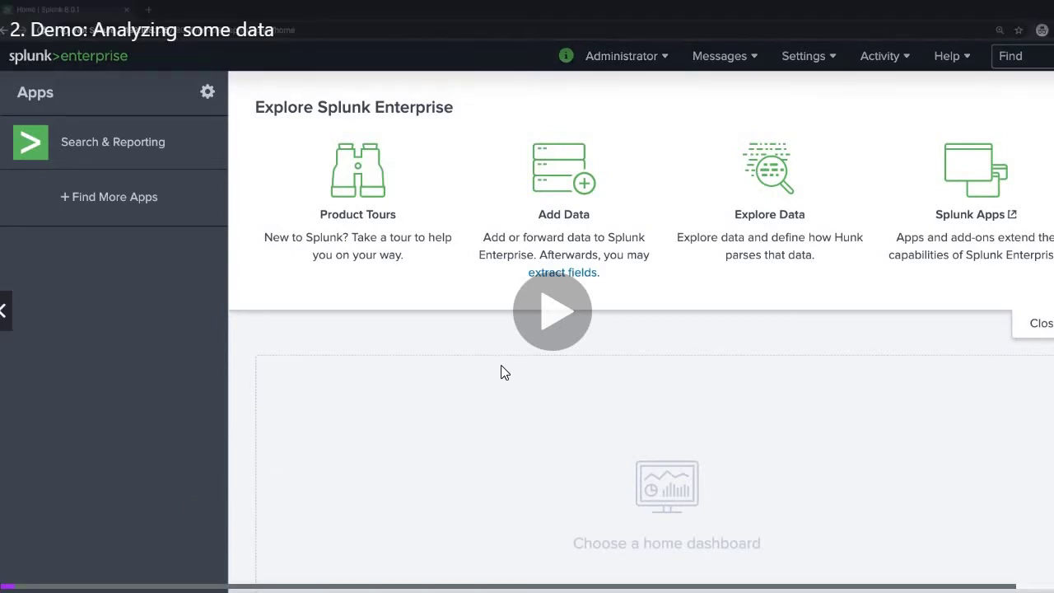
{"action": "left_click", "coordinate": [557, 319]}
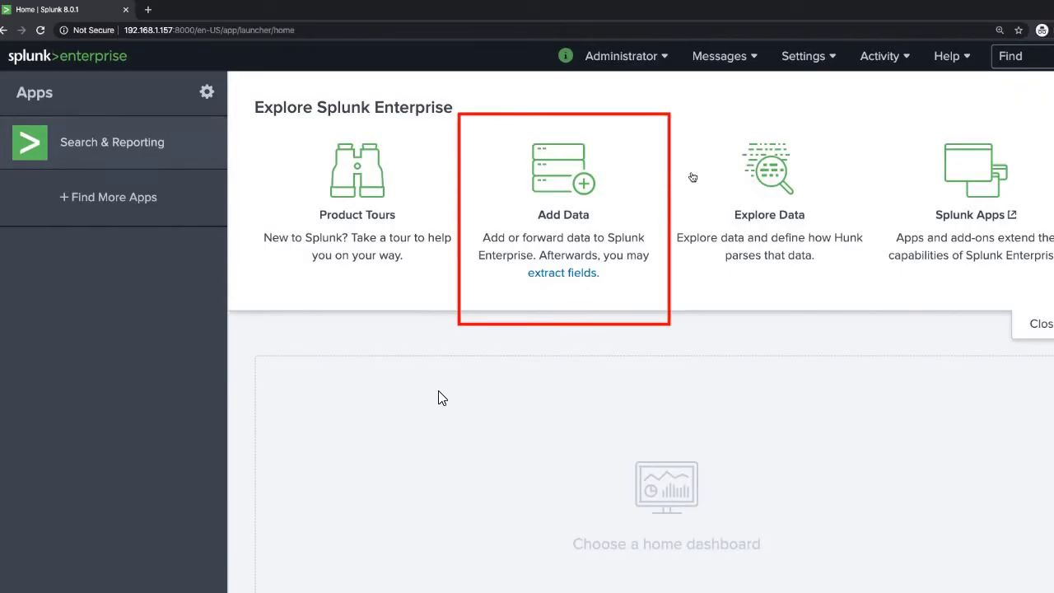
Add data by uploading fakedata.csv from the computer, accepting csv as its source type
{"action": "left_click", "coordinate": [557, 172]}
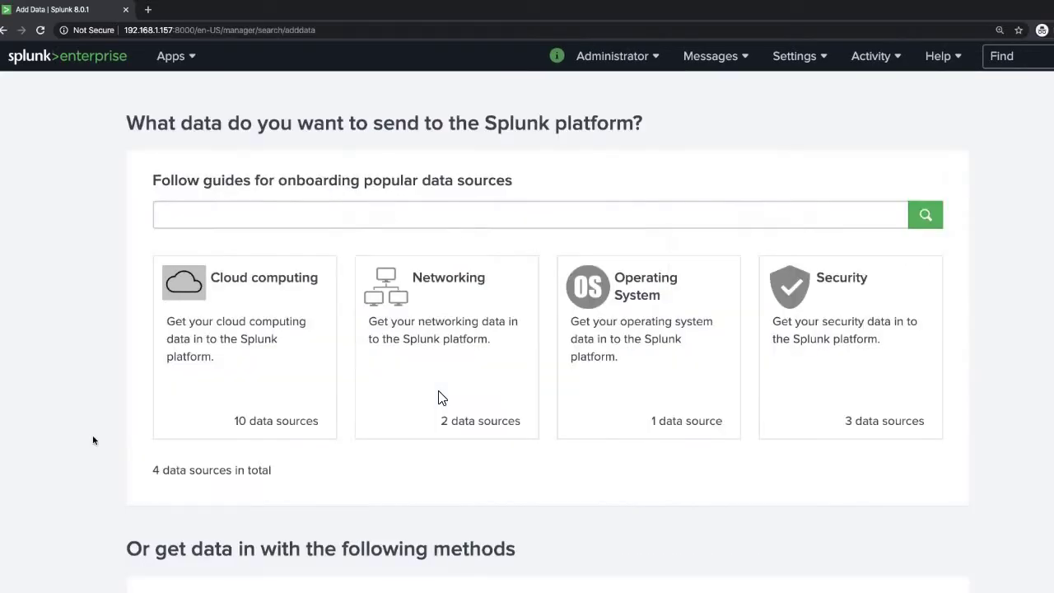
{"action": "scroll", "coordinate": [438, 398], "scroll_direction": "down", "scroll_amount": 2}
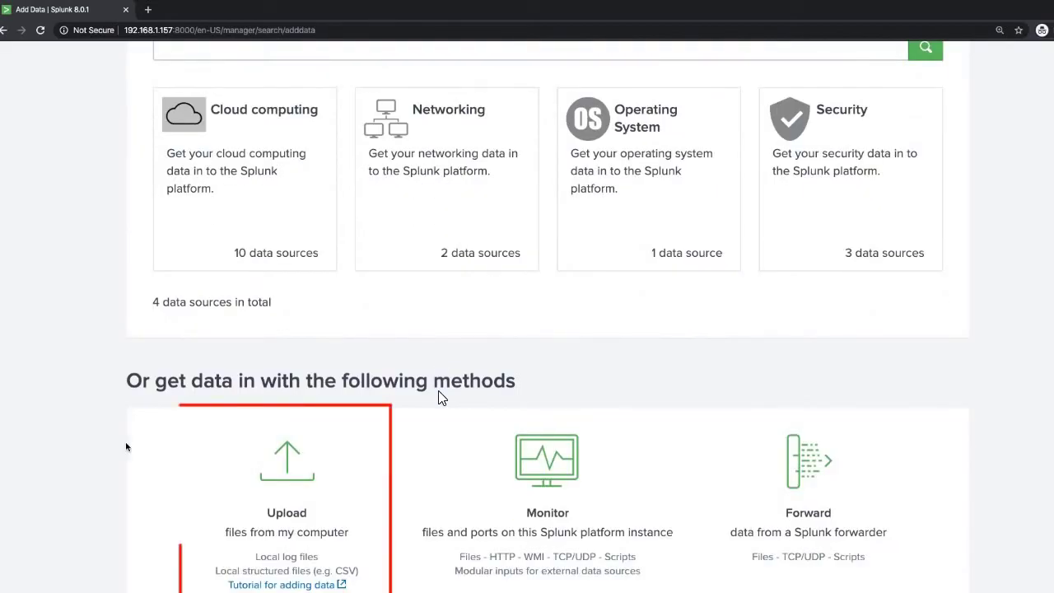
{"action": "left_click", "coordinate": [287, 486]}
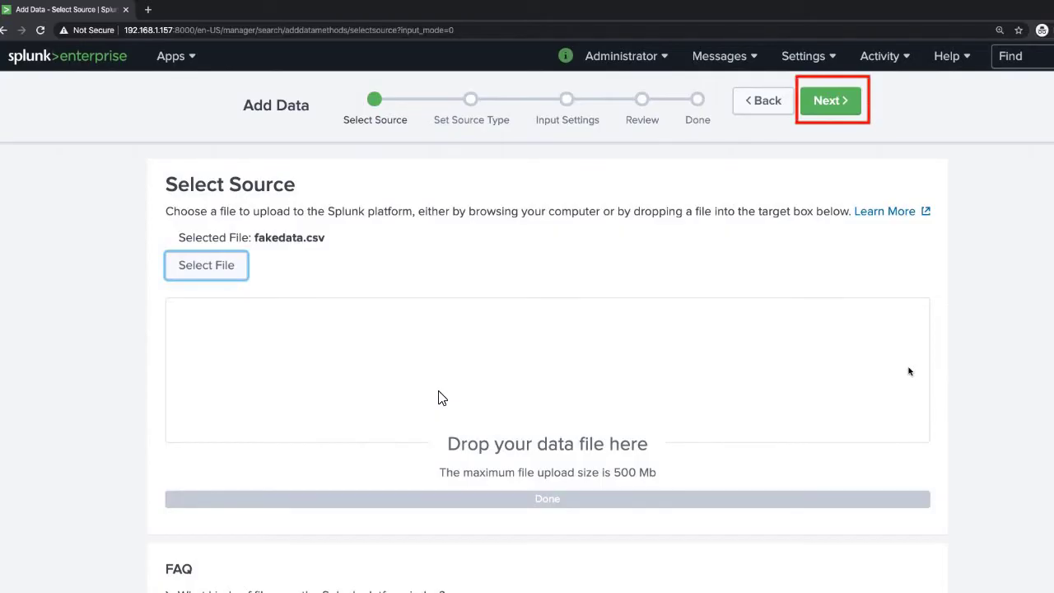
{"action": "left_click", "coordinate": [838, 105]}
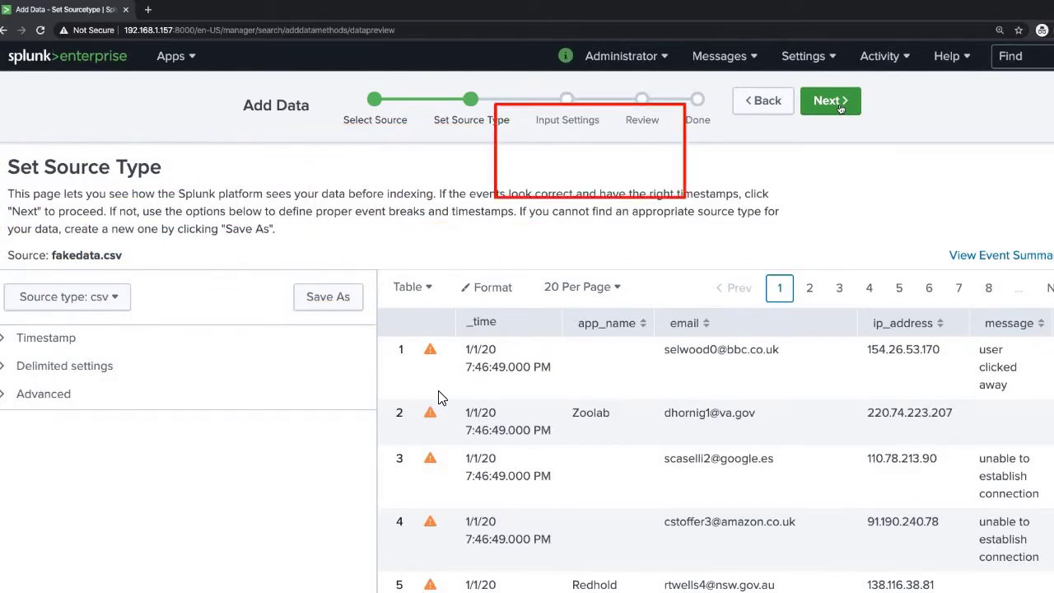
{"action": "left_click", "coordinate": [840, 107]}
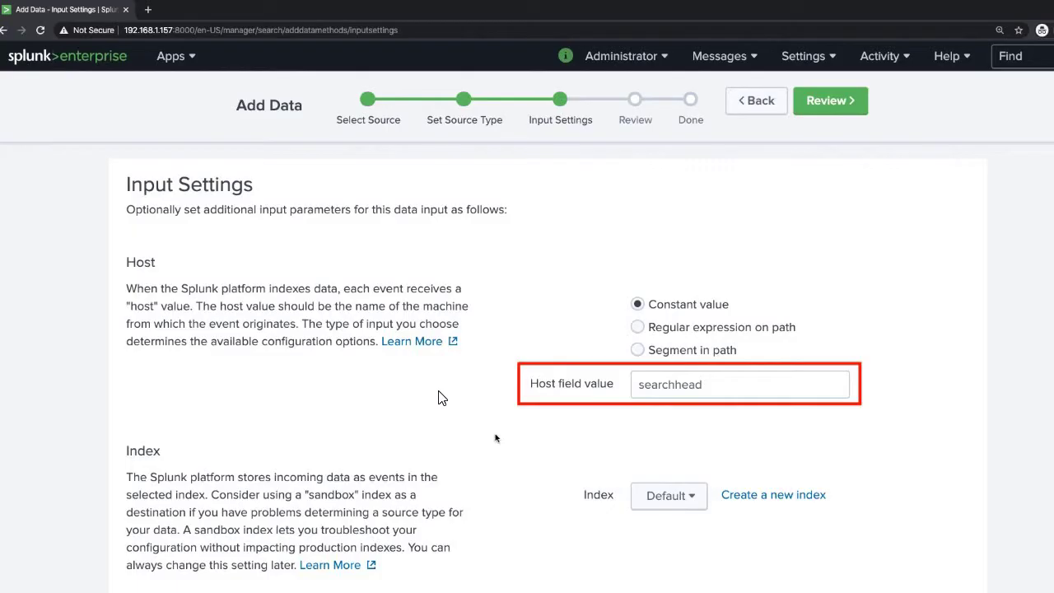
Set the host field value to test, keep the default index, and submit the reviewed upload
{"action": "double_click", "coordinate": [682, 384]}
{"action": "type", "text": "test"}
{"action": "left_click", "coordinate": [941, 344]}
{"action": "left_click", "coordinate": [830, 100]}
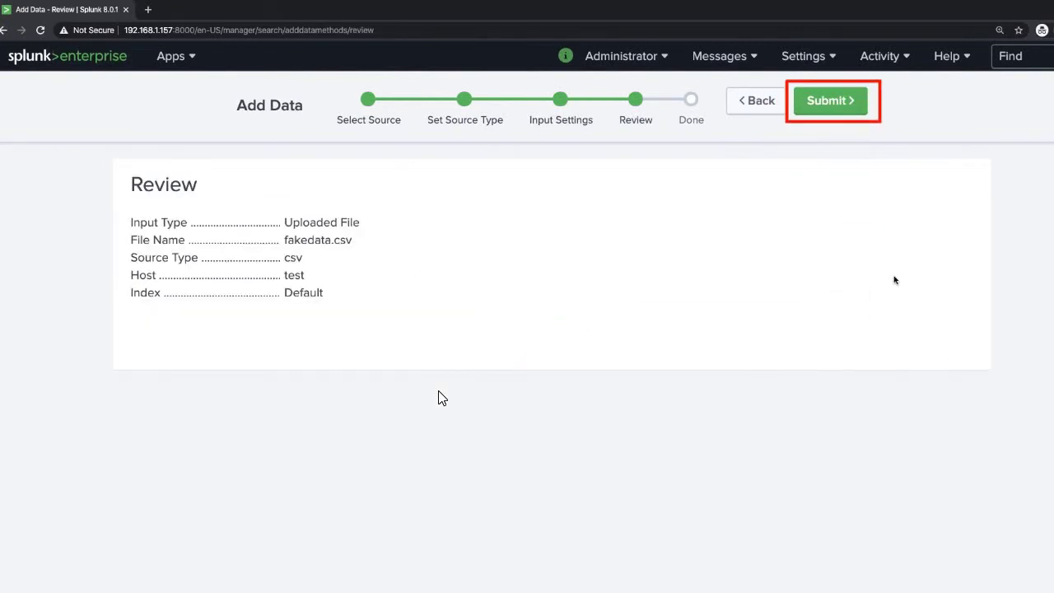
{"action": "left_click", "coordinate": [830, 101]}
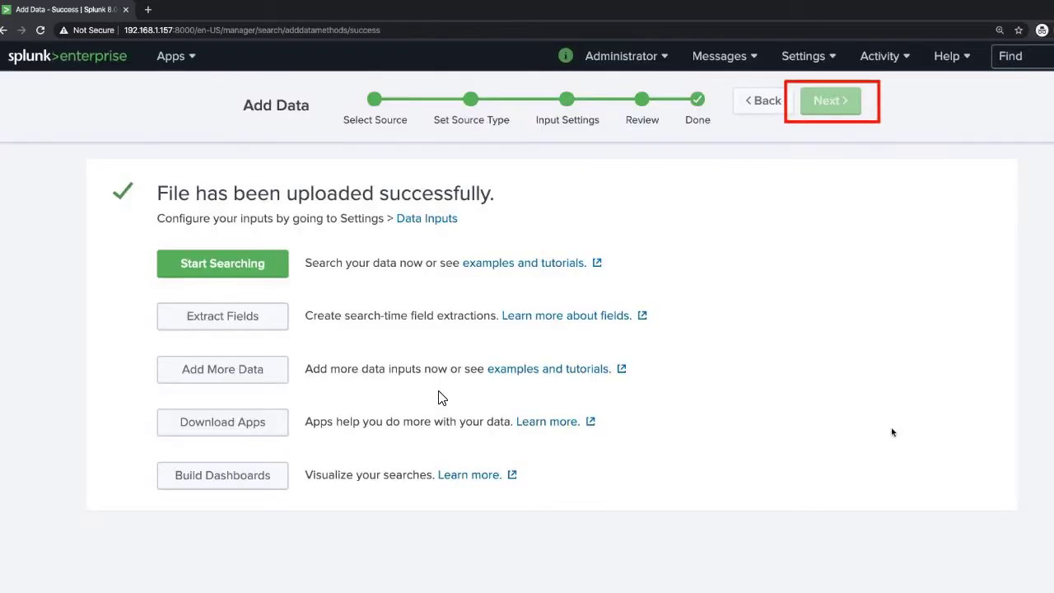
Start searching the uploaded data and expand the first event to inspect its fields and values
{"action": "left_click", "coordinate": [205, 274]}
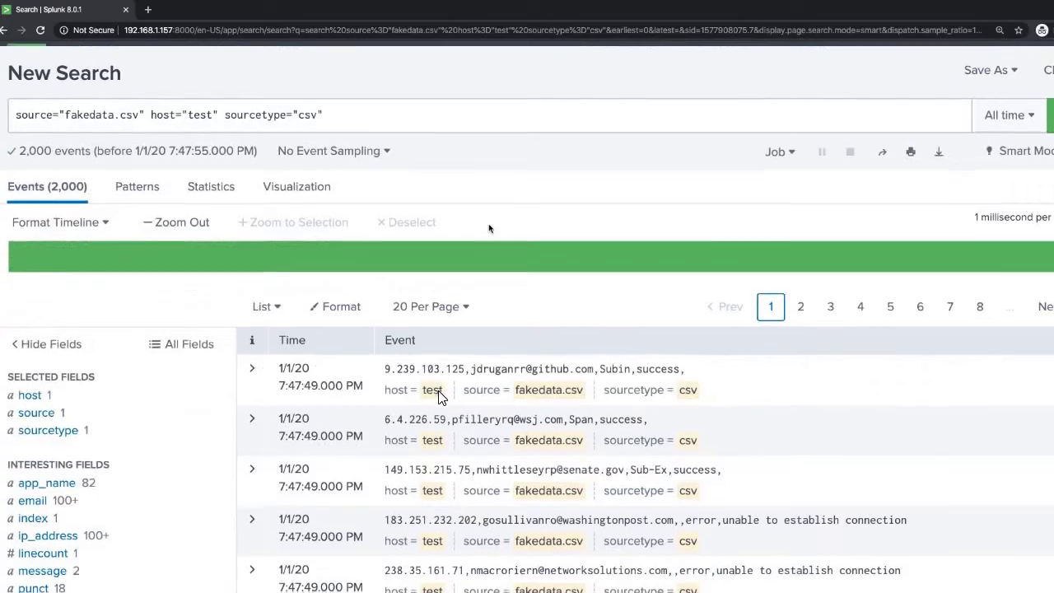
{"action": "scroll", "coordinate": [489, 227], "scroll_direction": "down", "scroll_amount": 3}
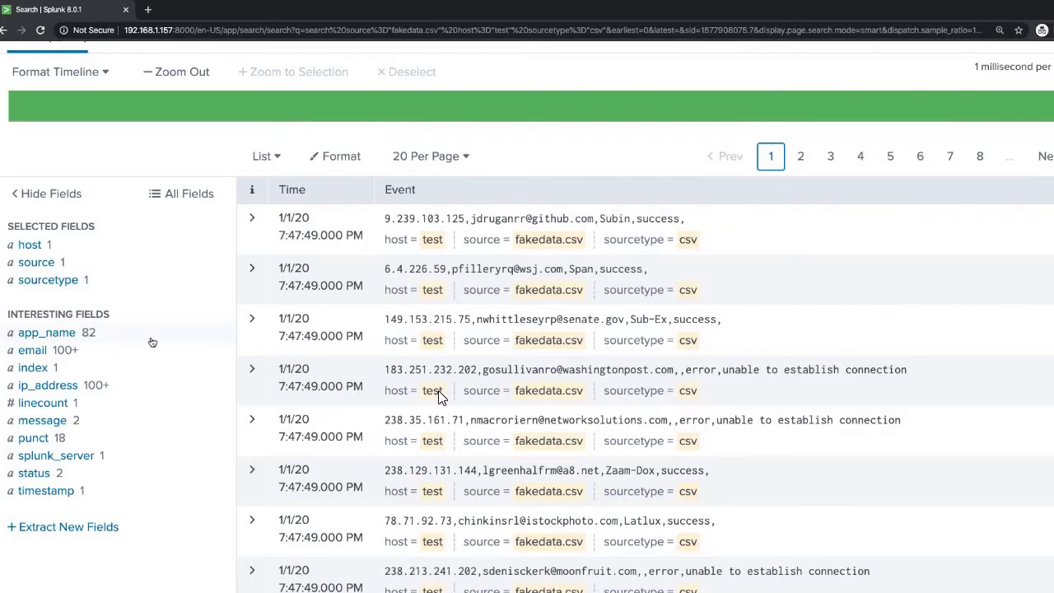
{"action": "scroll", "coordinate": [152, 342], "scroll_direction": "up", "scroll_amount": 1}
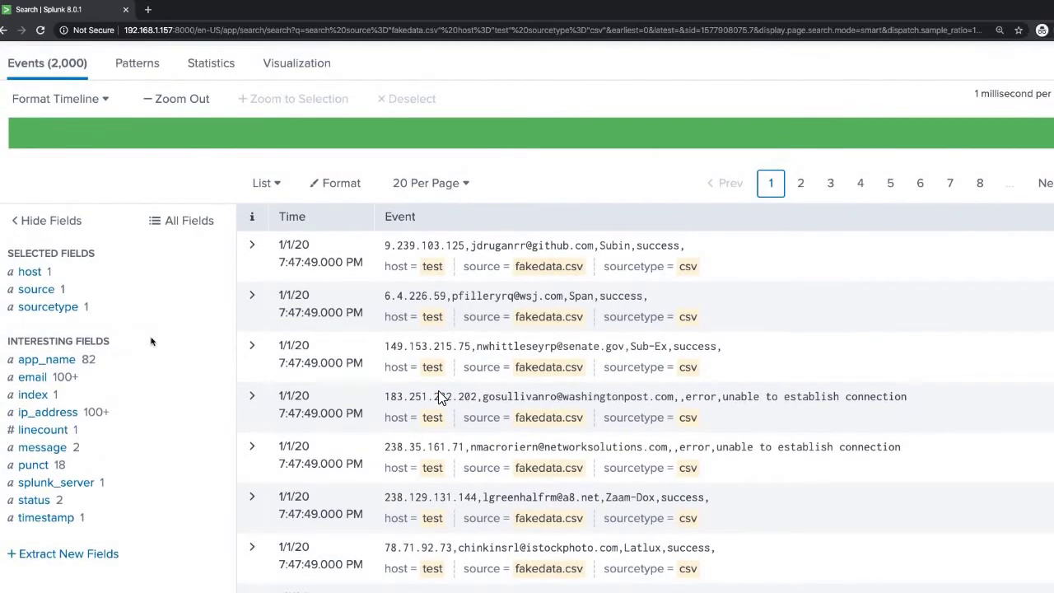
{"action": "scroll", "coordinate": [488, 225], "scroll_direction": "down", "scroll_amount": 1}
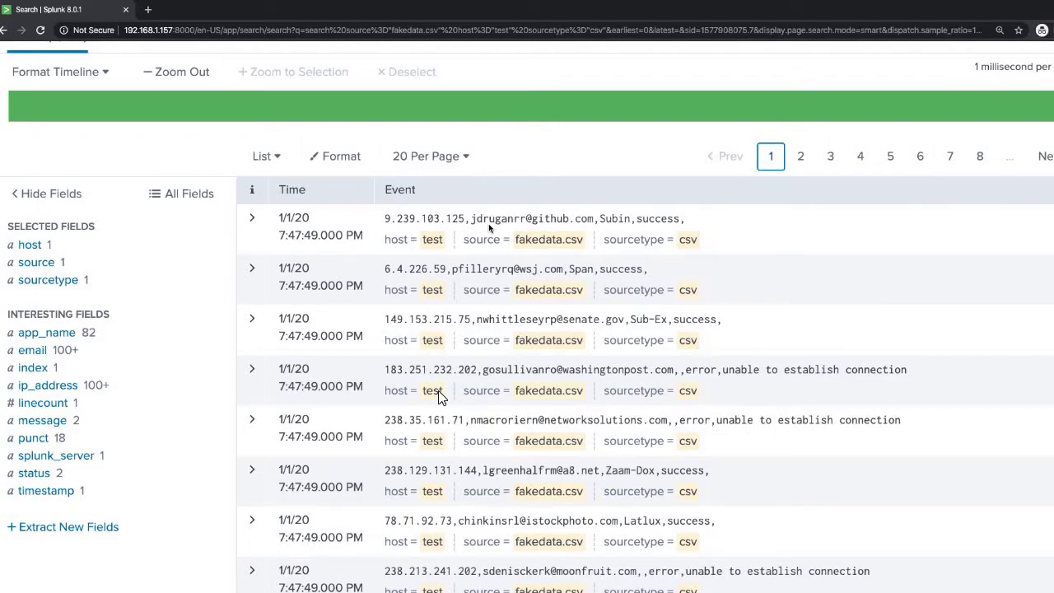
{"action": "scroll", "coordinate": [488, 223], "scroll_direction": "up", "scroll_amount": 1}
{"action": "left_click", "coordinate": [252, 245]}
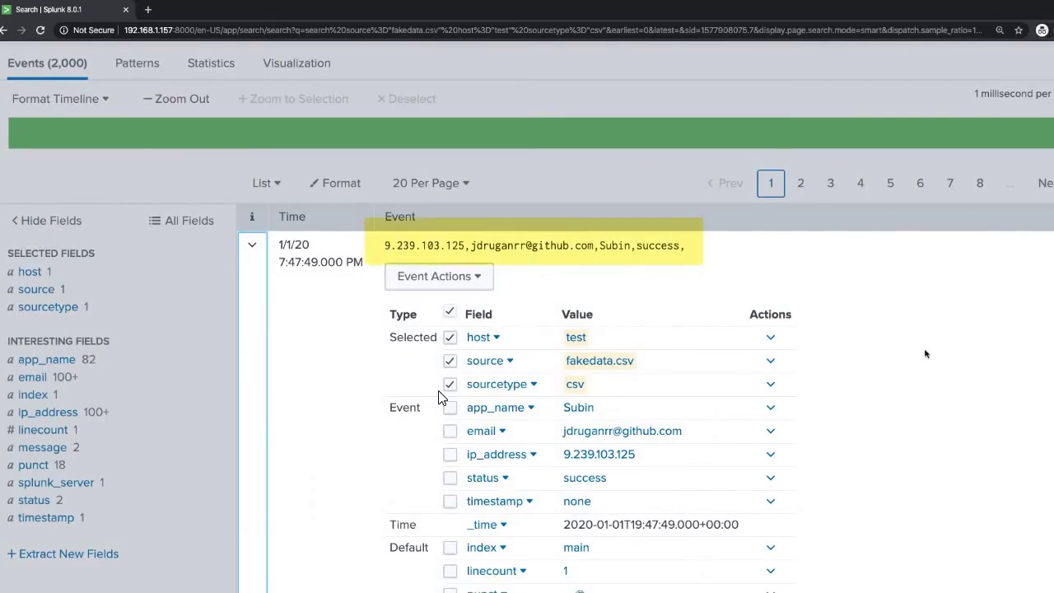
{"action": "scroll", "coordinate": [913, 350], "scroll_direction": "down", "scroll_amount": 2}
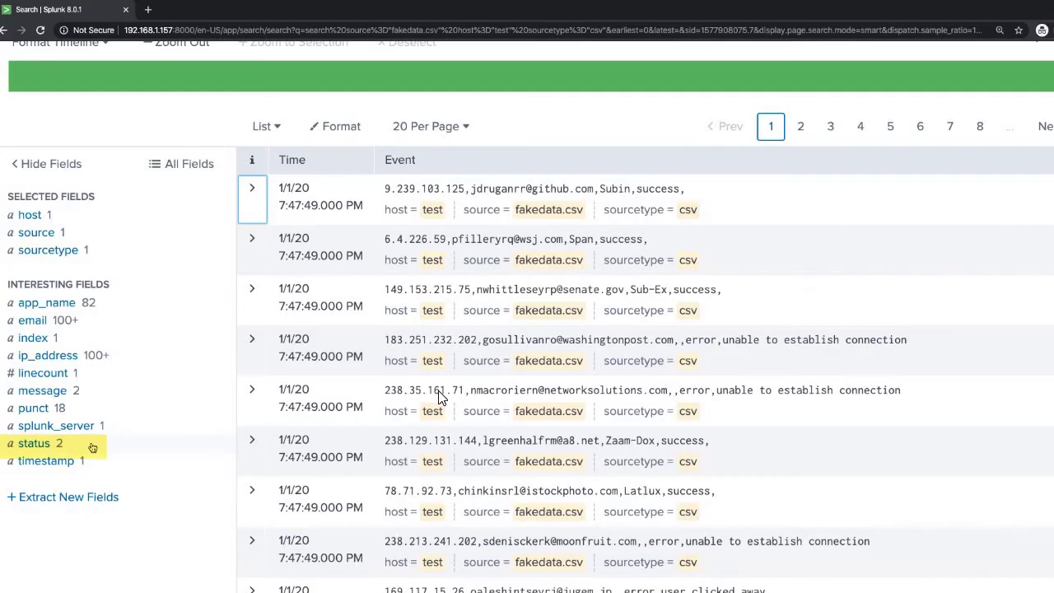
Examine the value distribution of the status field and of the message field
{"action": "left_click", "coordinate": [37, 448]}
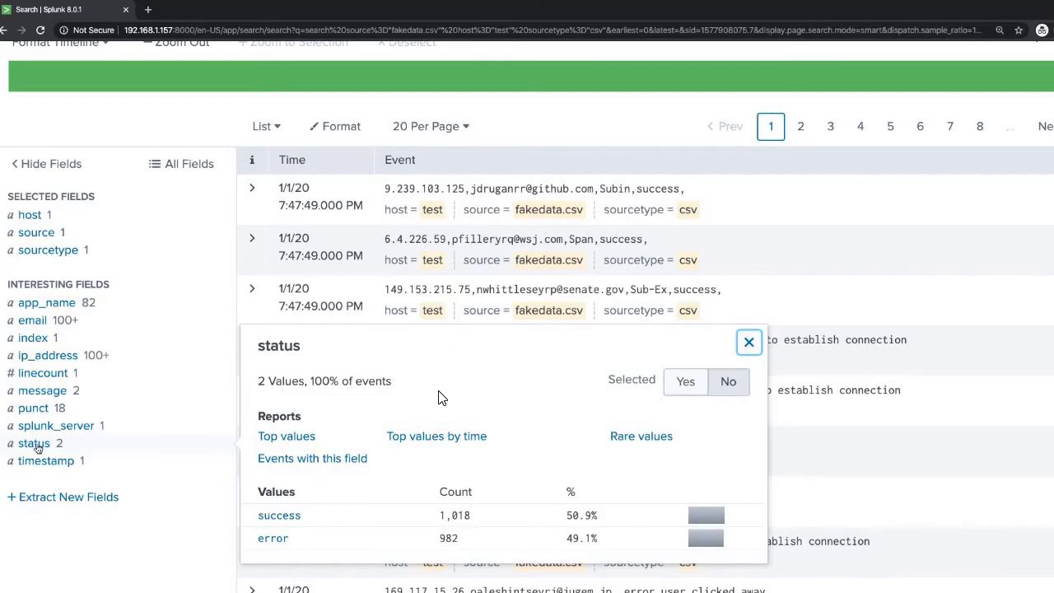
{"action": "left_click", "coordinate": [749, 341]}
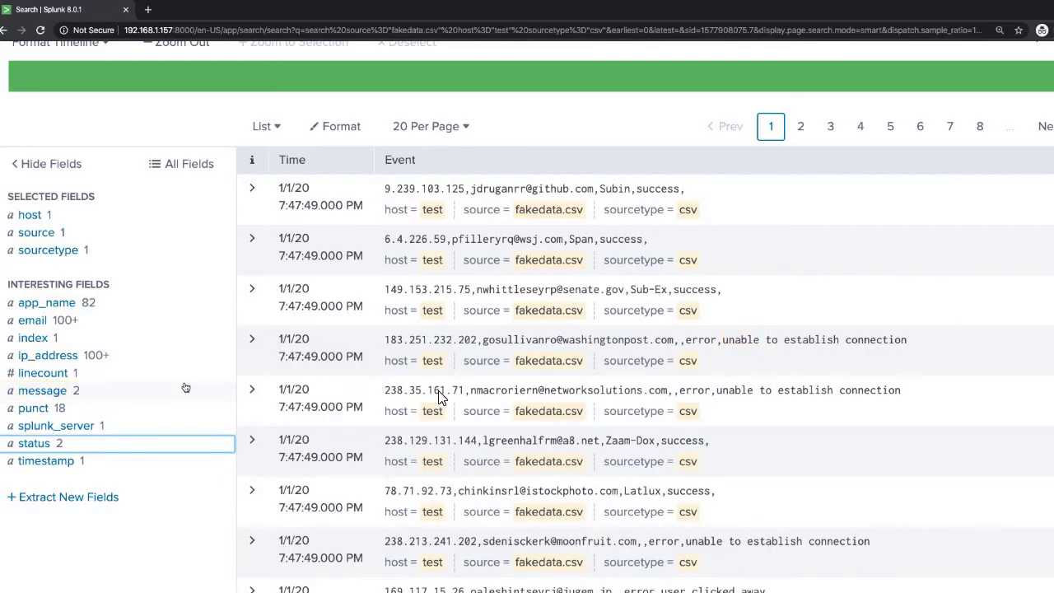
{"action": "left_click", "coordinate": [27, 396]}
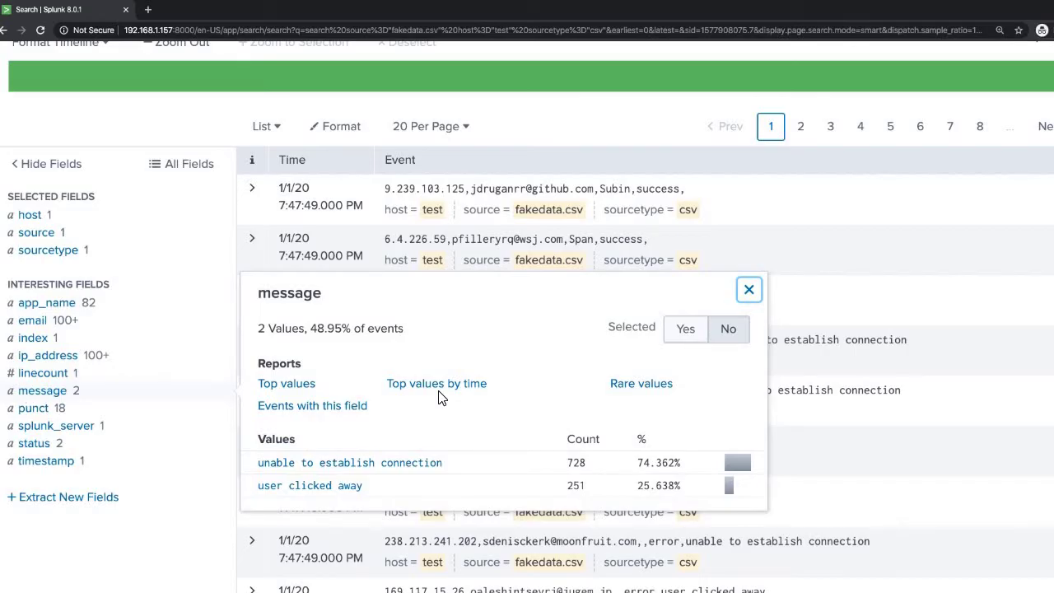
{"action": "left_click", "coordinate": [103, 578]}
Extend the search with "| table app_name email ip_address status message" and run it to tabulate the events
{"action": "scroll", "coordinate": [199, 572], "scroll_direction": "up", "scroll_amount": 3}
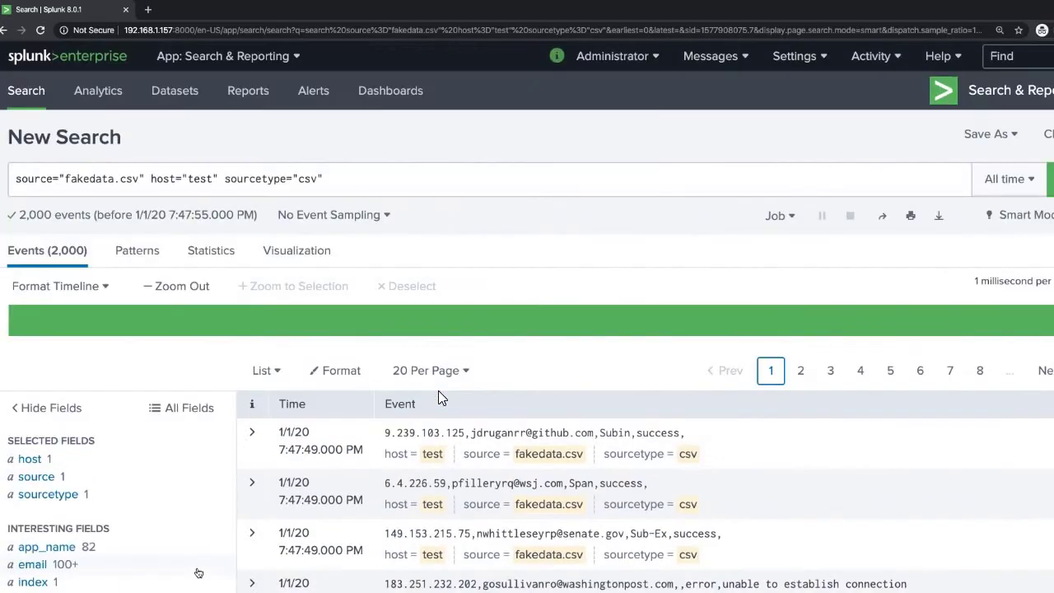
{"action": "left_click", "coordinate": [419, 179]}
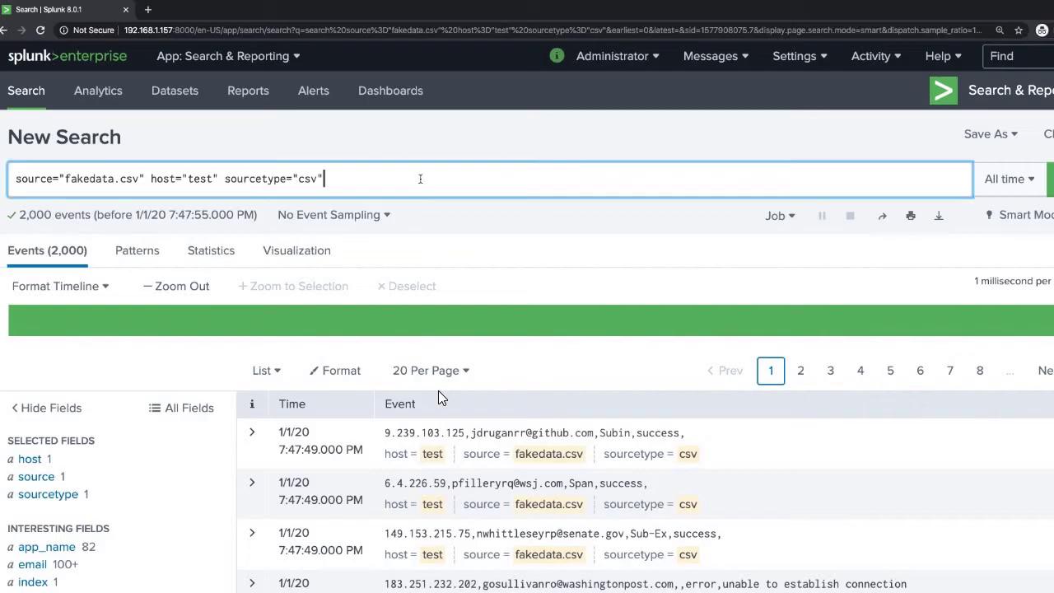
{"action": "type", "text": "|"}
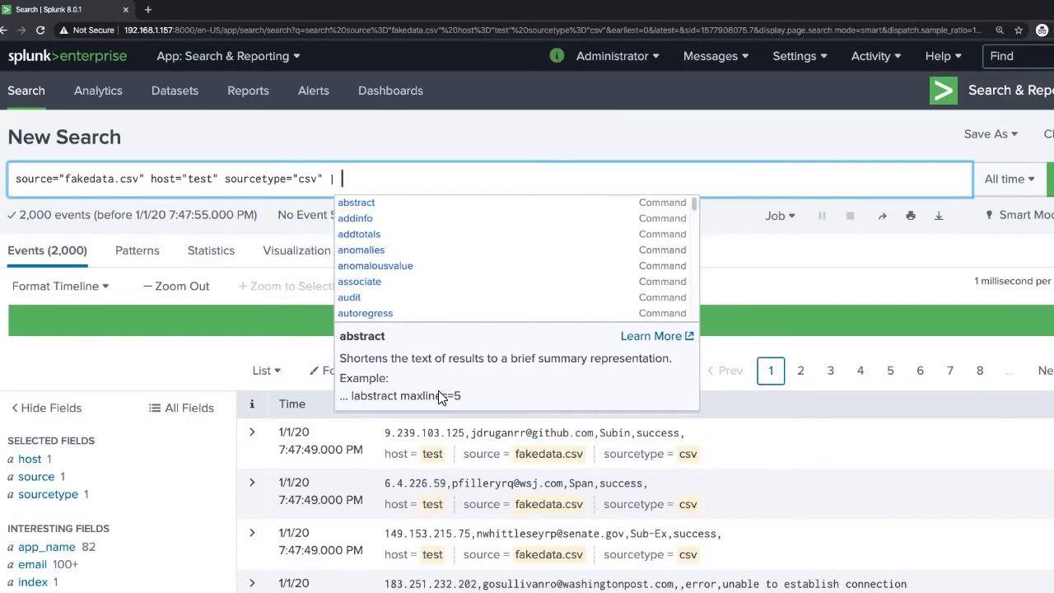
{"action": "type", "text": "table"}
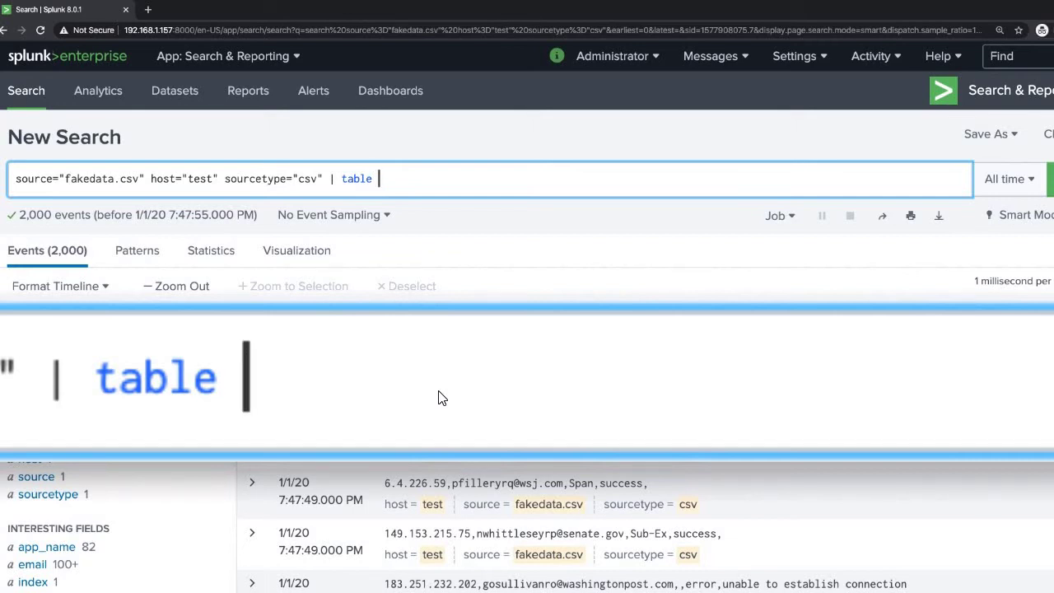
{"action": "type", "text": "app_name email"}
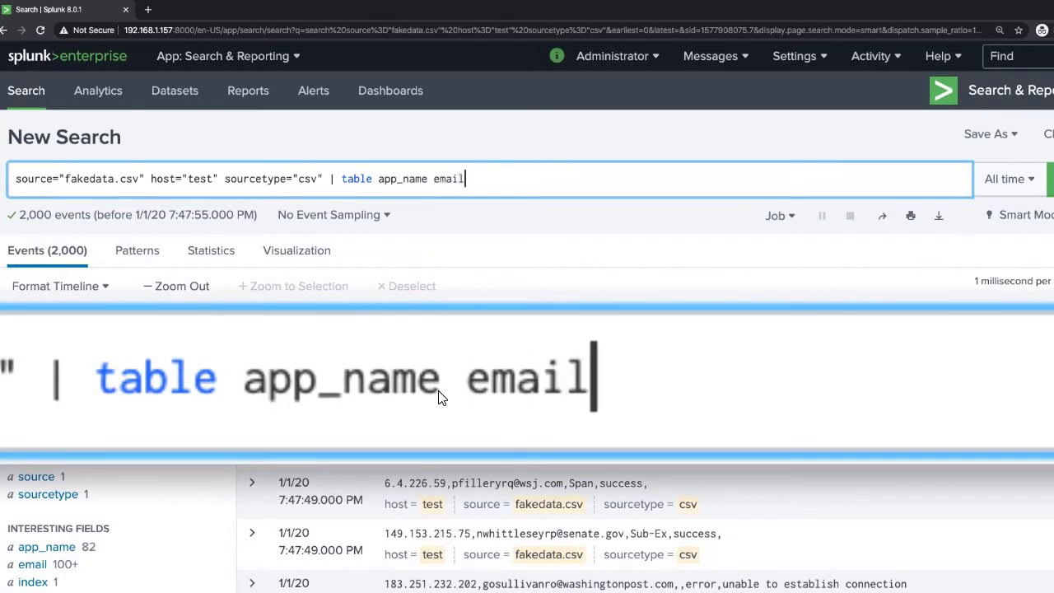
{"action": "type", "text": " ip_address status message"}
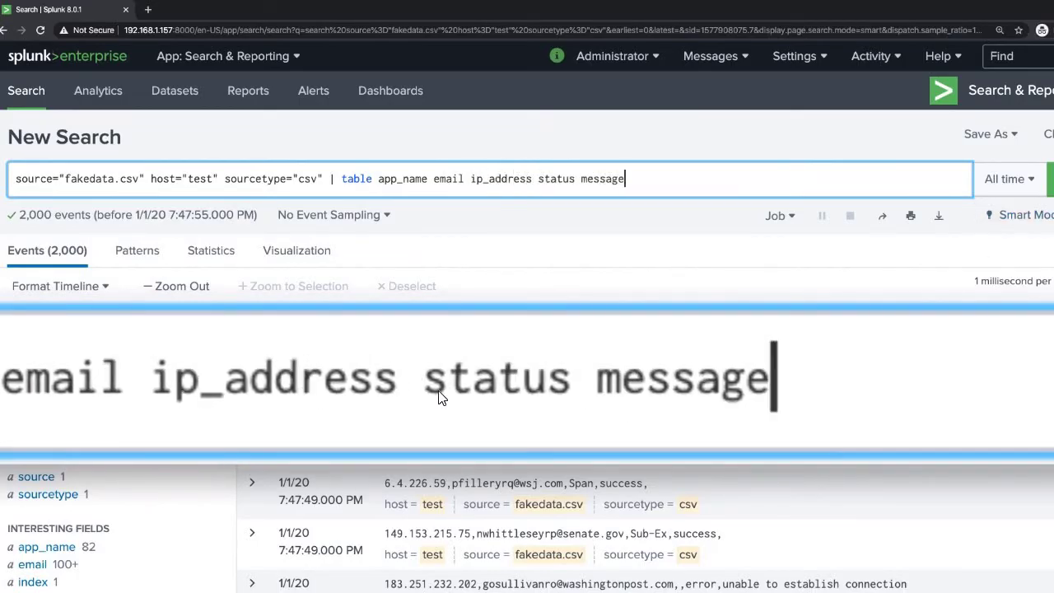
{"action": "key", "text": "Return"}
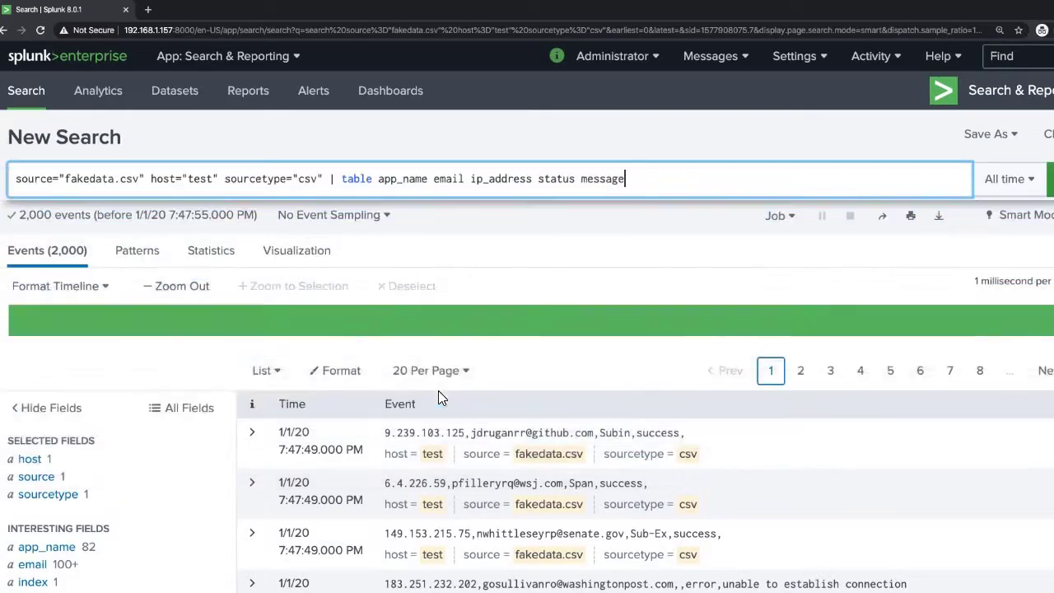
{"action": "scroll", "coordinate": [439, 398], "scroll_direction": "down", "scroll_amount": 1}
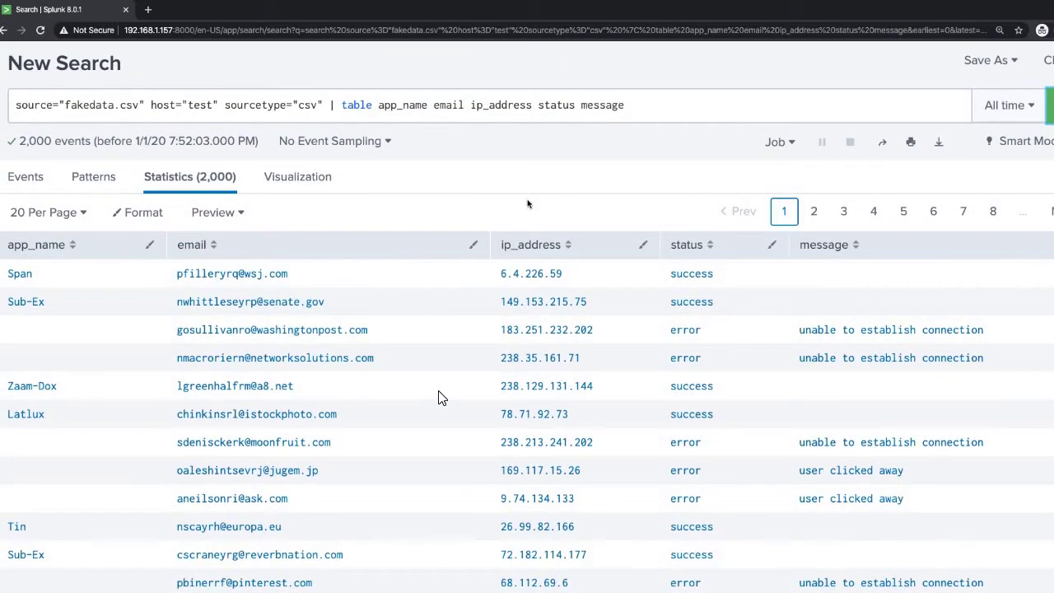
{"action": "scroll", "coordinate": [530, 202], "scroll_direction": "down", "scroll_amount": 1}
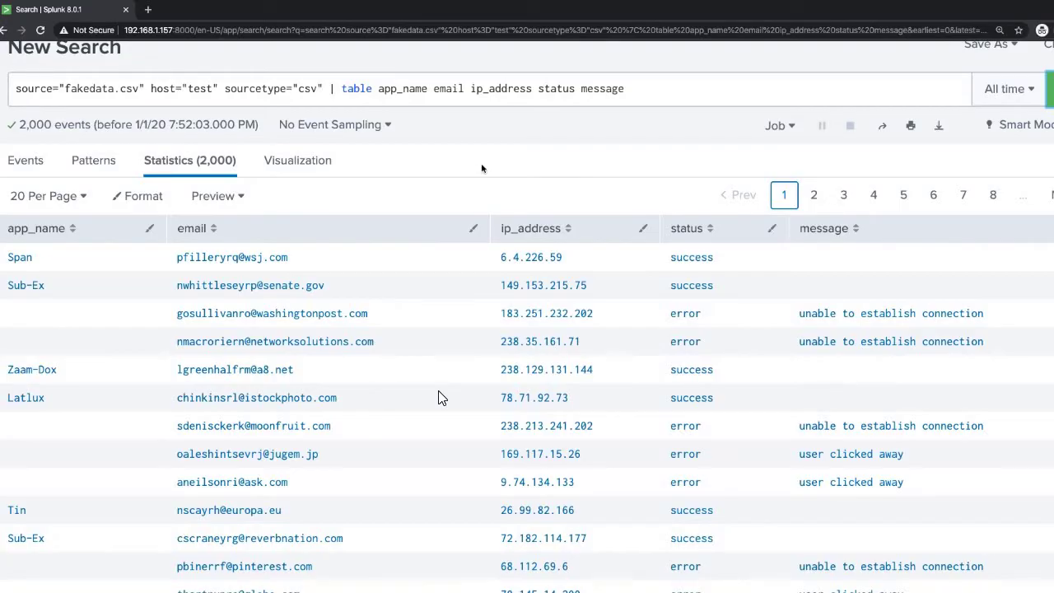
Show the results as a visualization and rerun the search with "stats count by status" replacing the table command
{"action": "left_click", "coordinate": [299, 160]}
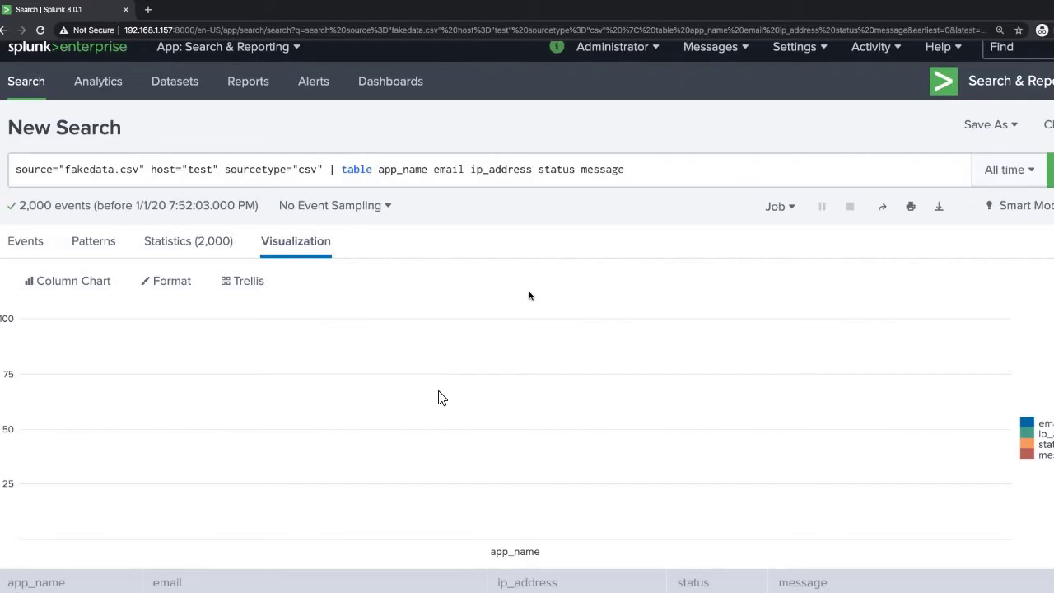
{"action": "left_click", "coordinate": [342, 173]}
{"action": "left_click", "coordinate": [341, 173]}
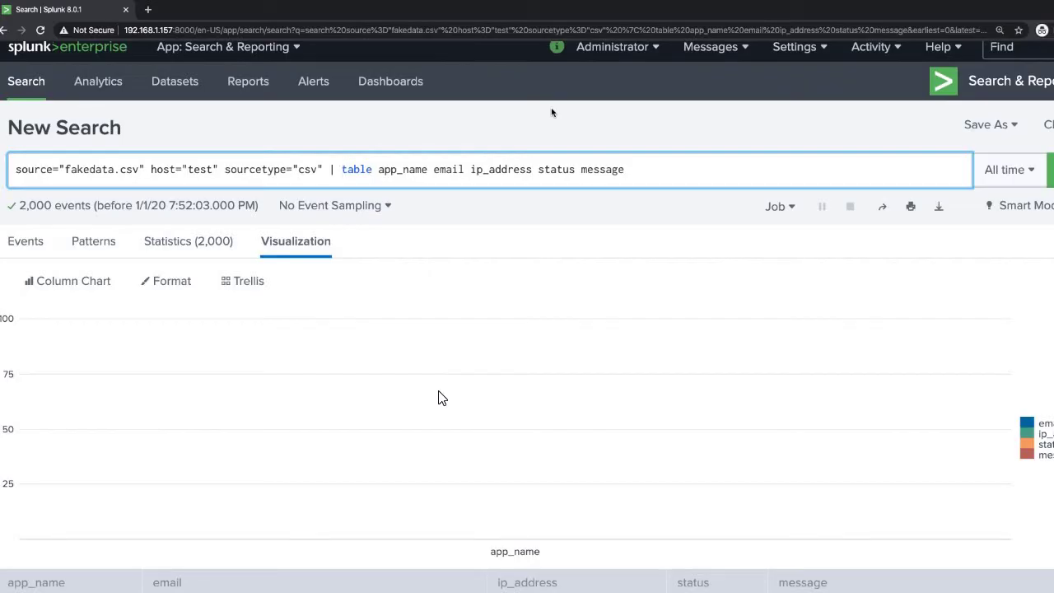
{"action": "type", "text": "stats"}
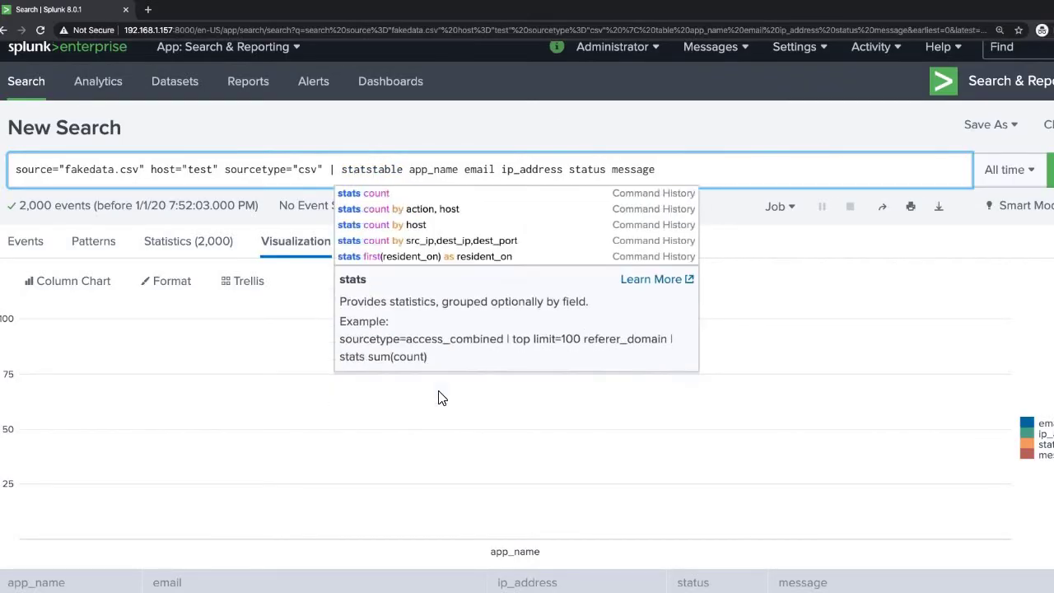
{"action": "type", "text": " count"}
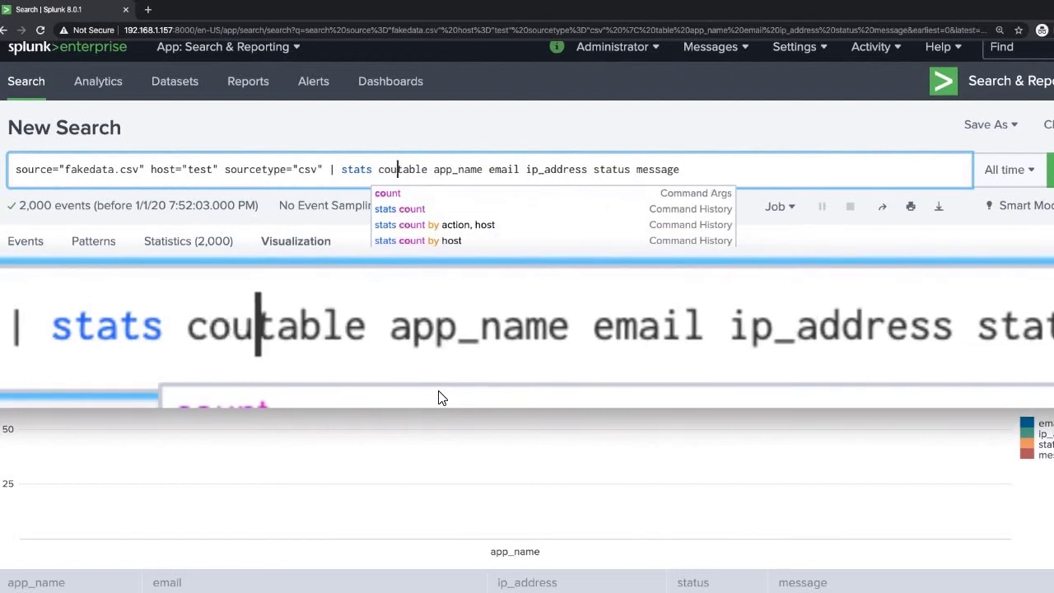
{"action": "type", "text": " by s"}
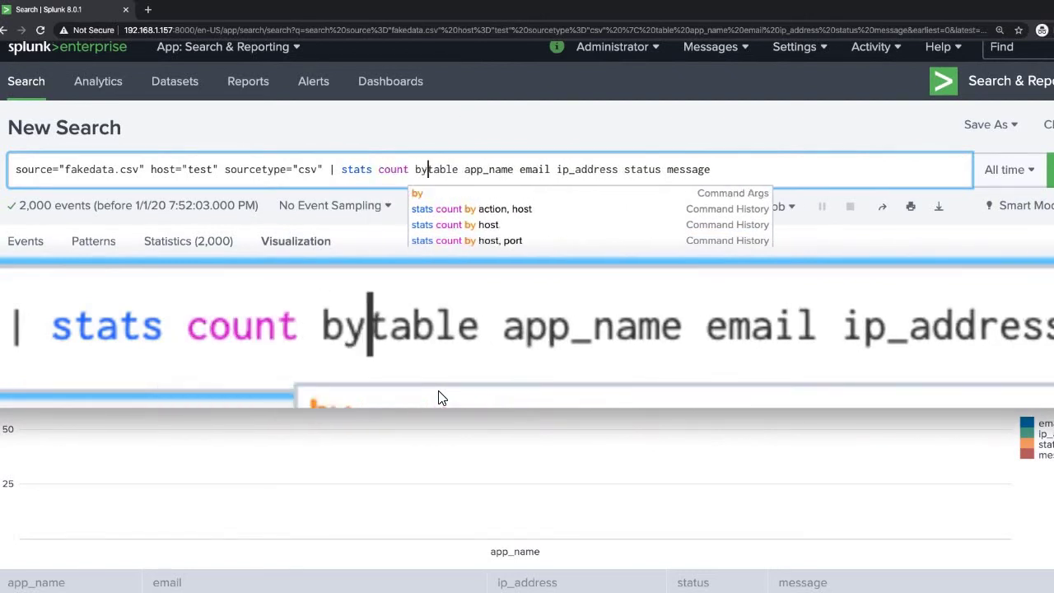
{"action": "type", "text": "tatus"}
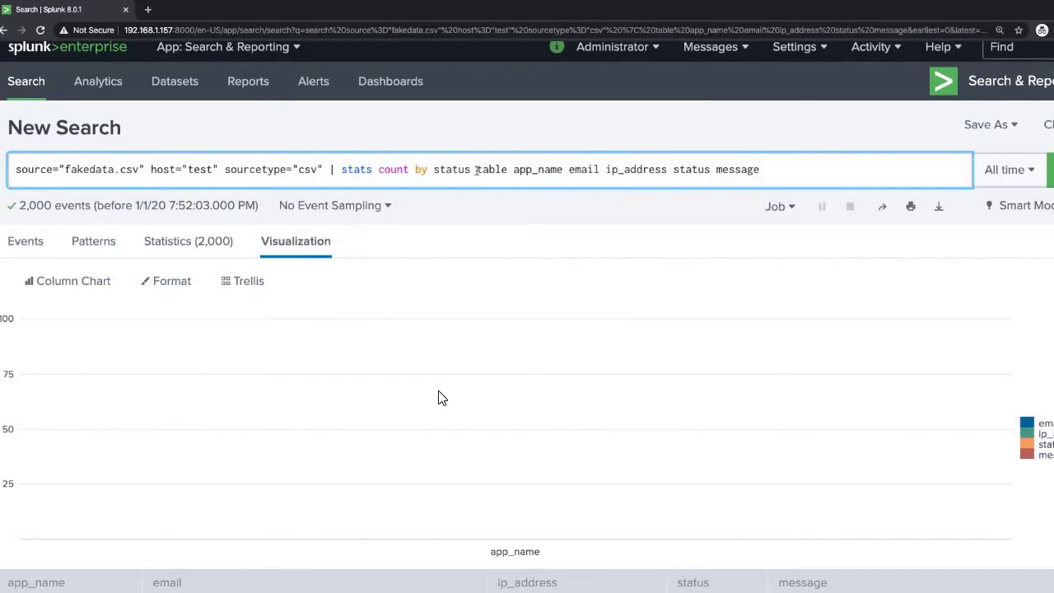
{"action": "key", "text": "shift+End"}
{"action": "key", "text": "BackSpace"}
{"action": "key", "text": "BackSpace"}
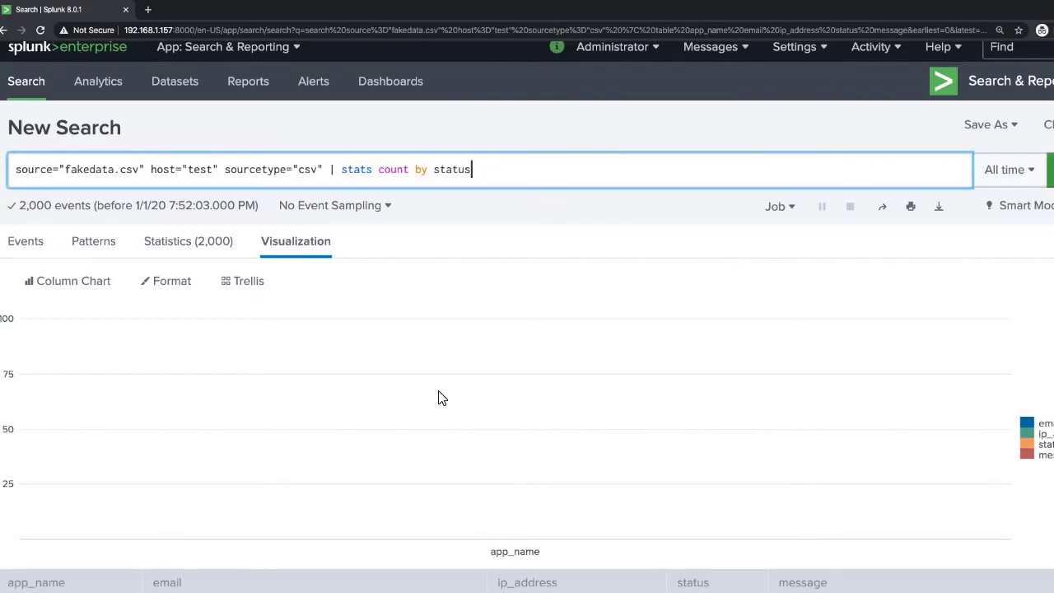
{"action": "key", "text": "Return"}
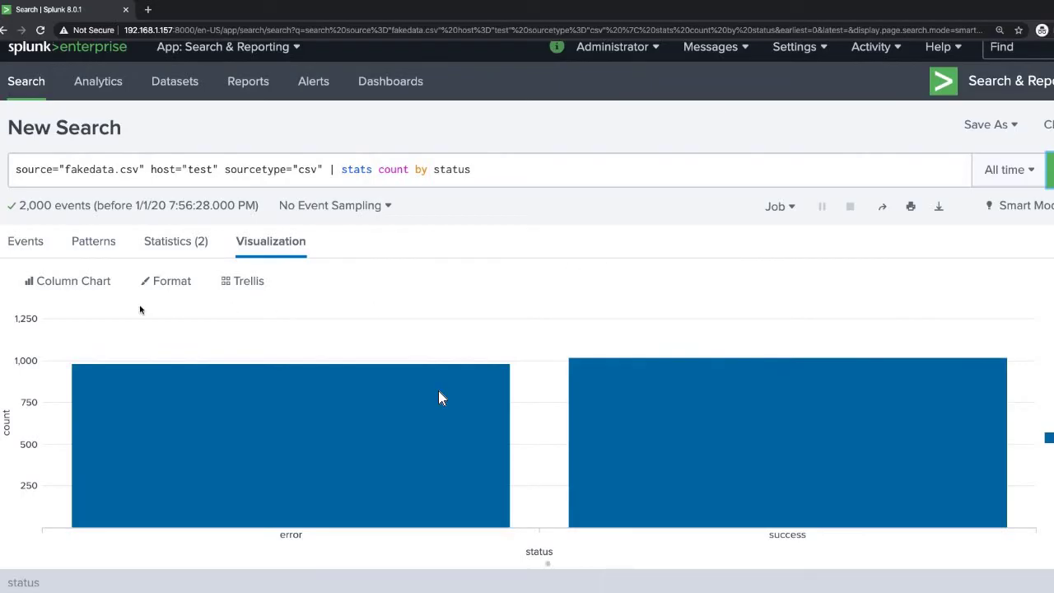
Switch the chart to a pie chart and start saving it as a panel on a new dashboard titled "App Downloads"
{"action": "left_click", "coordinate": [67, 282]}
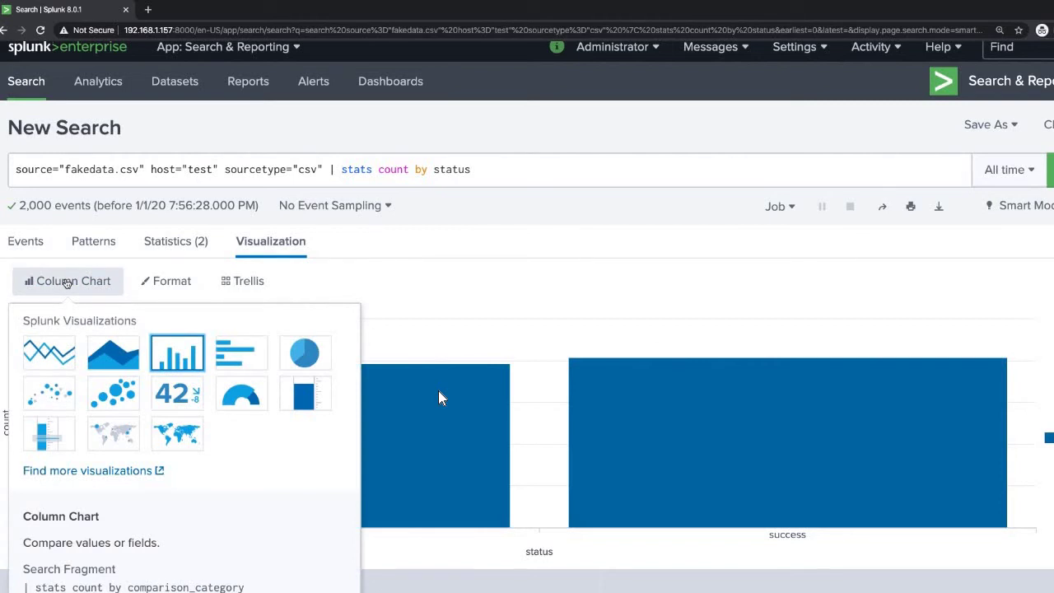
{"action": "left_click", "coordinate": [304, 352]}
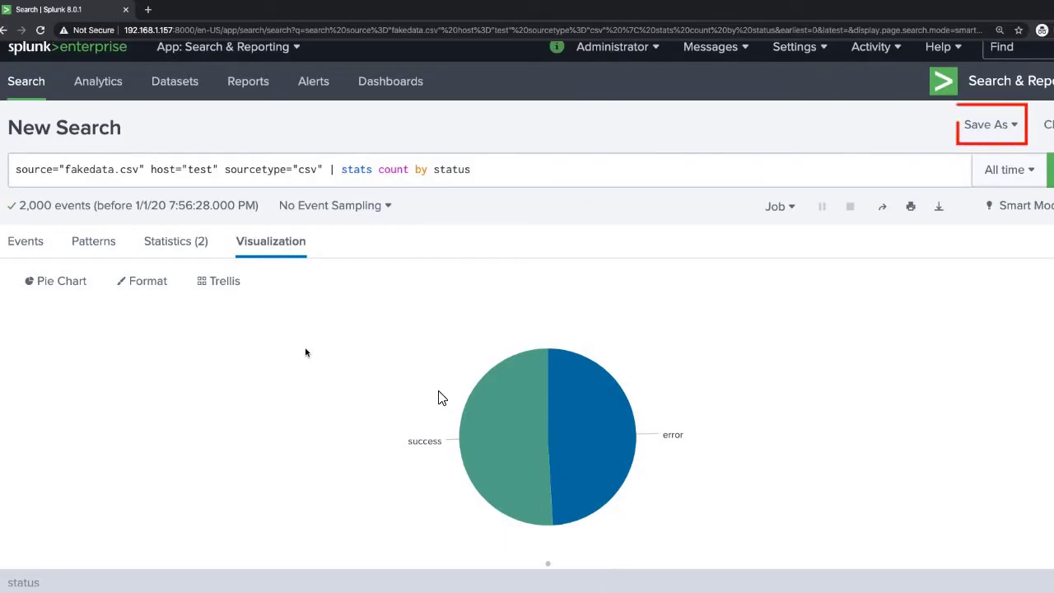
{"action": "left_click", "coordinate": [1017, 132]}
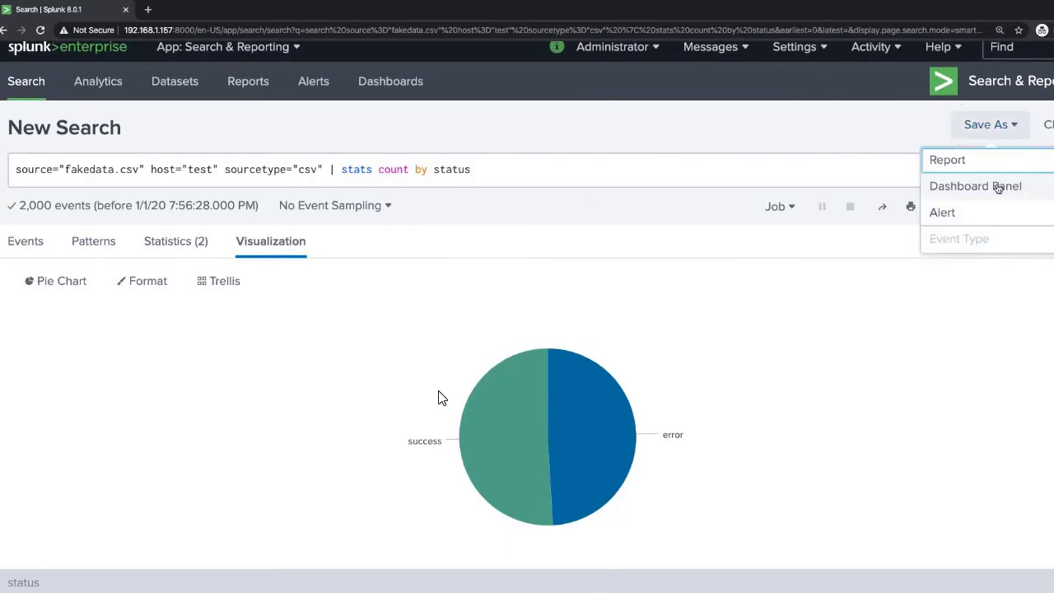
{"action": "left_click", "coordinate": [1002, 184]}
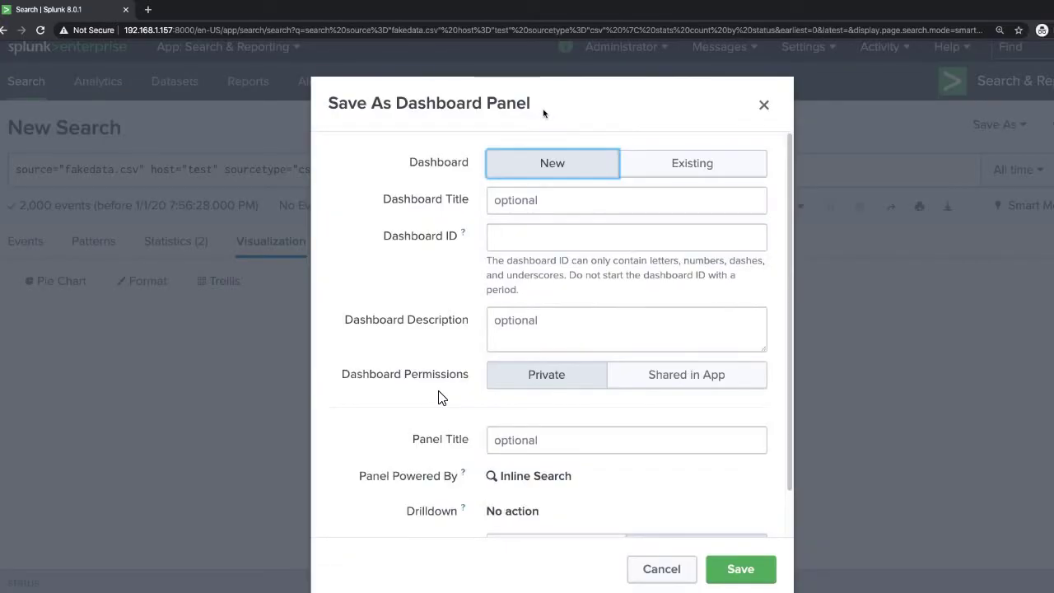
{"action": "left_click", "coordinate": [558, 200]}
{"action": "type", "text": "App Downloads"}
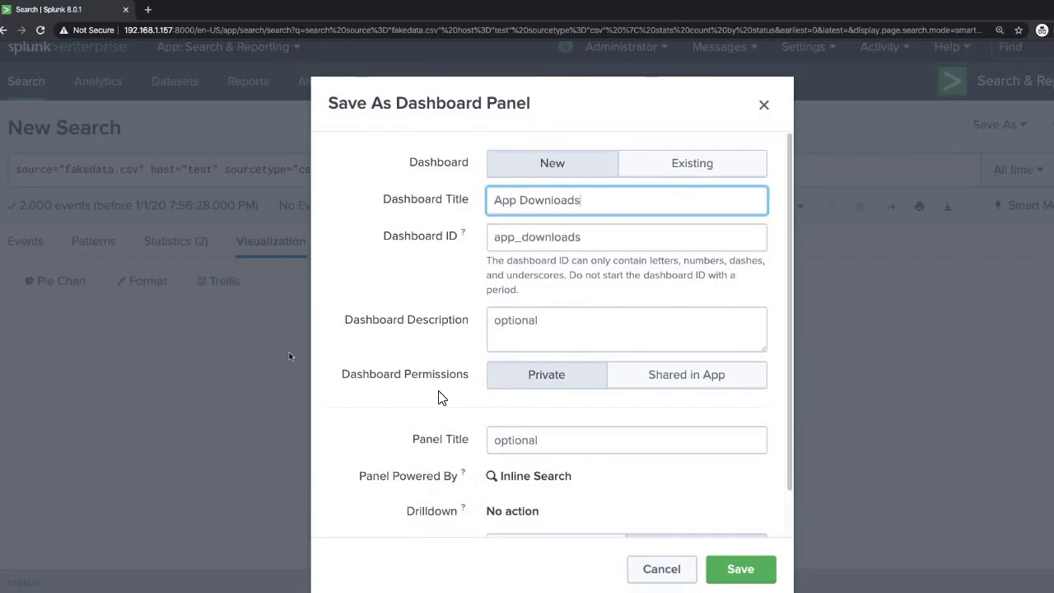
Set the dashboard permissions to Shared in App, title the panel "Successes and Errors", and save it without opening the dashboard
{"action": "scroll", "coordinate": [438, 398], "scroll_direction": "down", "scroll_amount": 1}
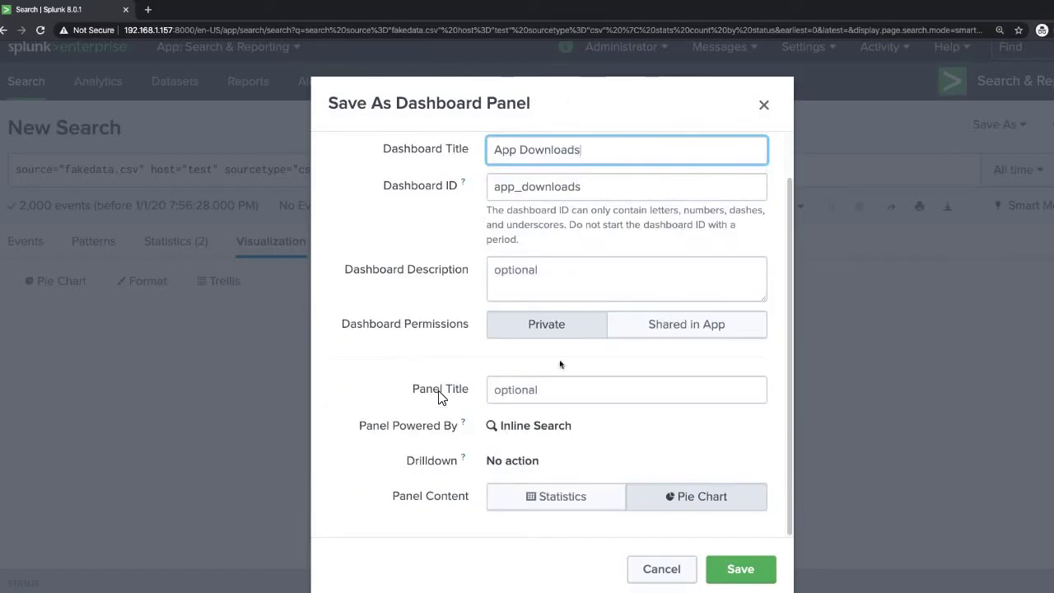
{"action": "left_click", "coordinate": [715, 329]}
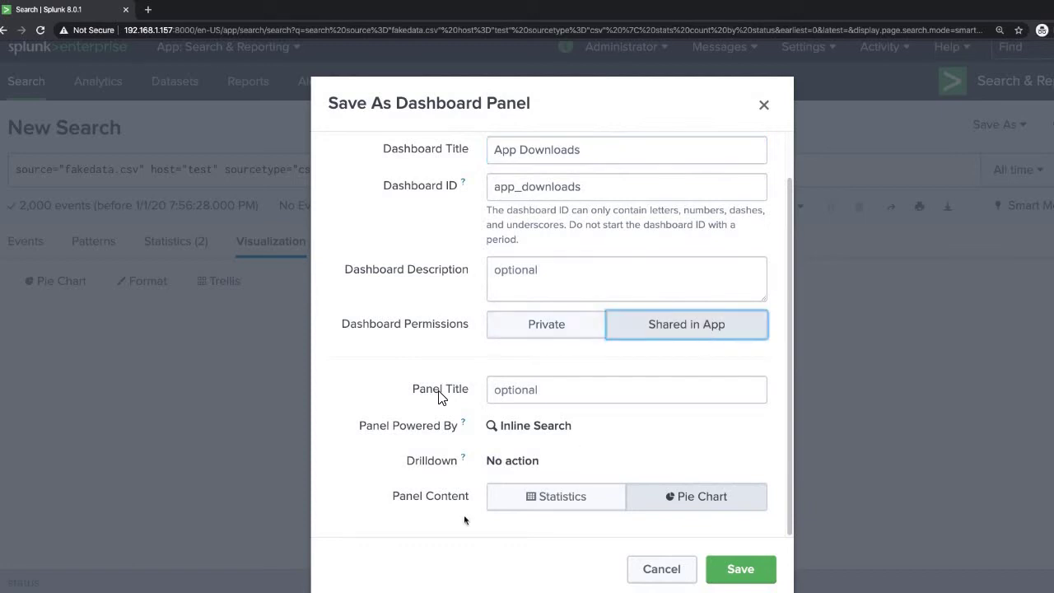
{"action": "left_click", "coordinate": [642, 394]}
{"action": "type", "text": "Successes and "}
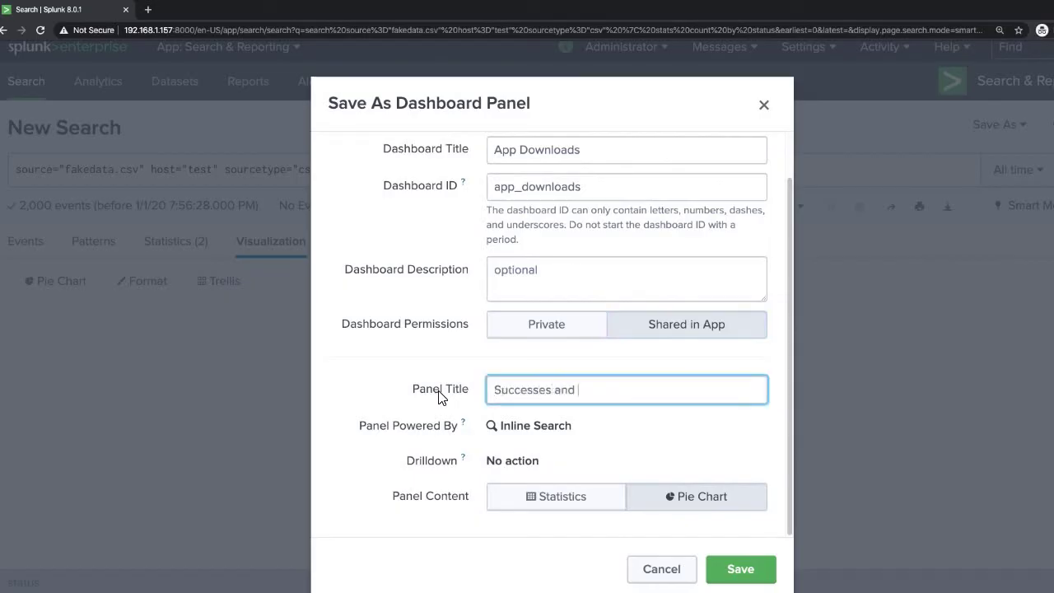
{"action": "type", "text": "Errors"}
{"action": "left_click", "coordinate": [731, 570]}
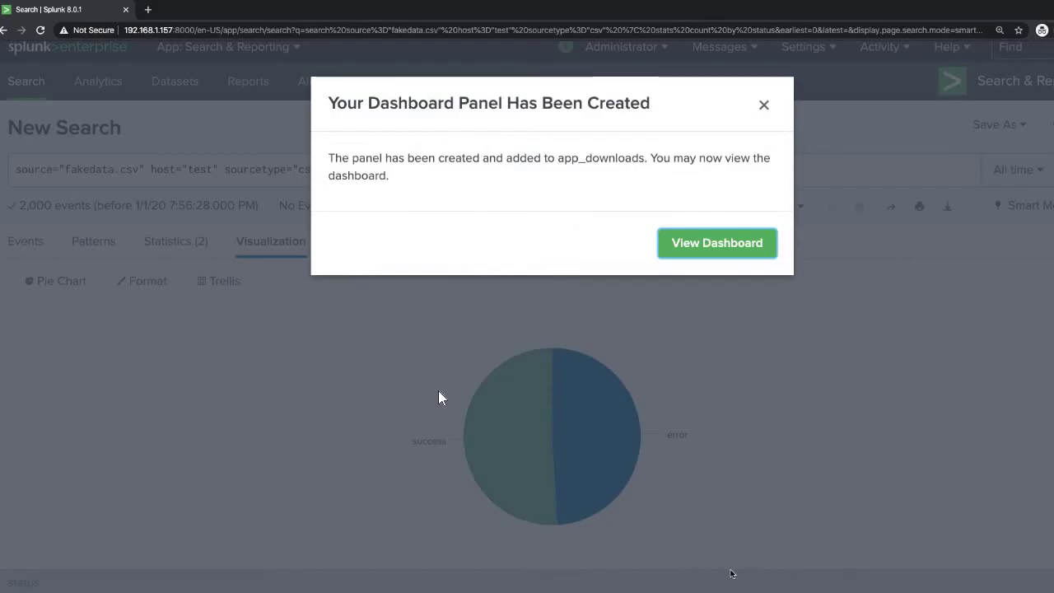
{"action": "left_click", "coordinate": [764, 105]}
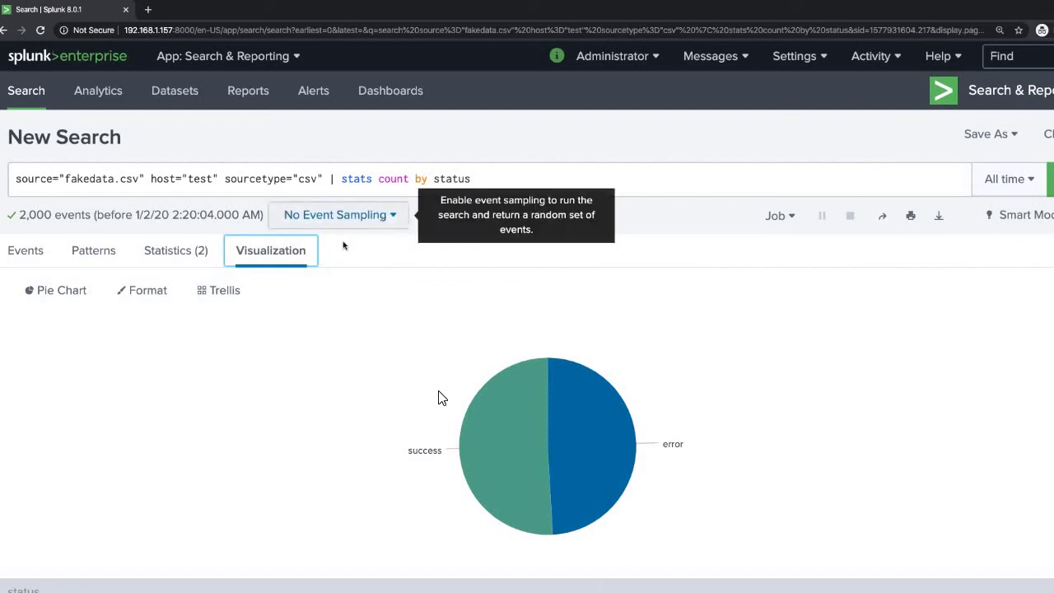
Replace the stats command in the search with status=error and run the search
{"action": "key", "text": "shift+End"}
{"action": "key", "text": "Delete"}
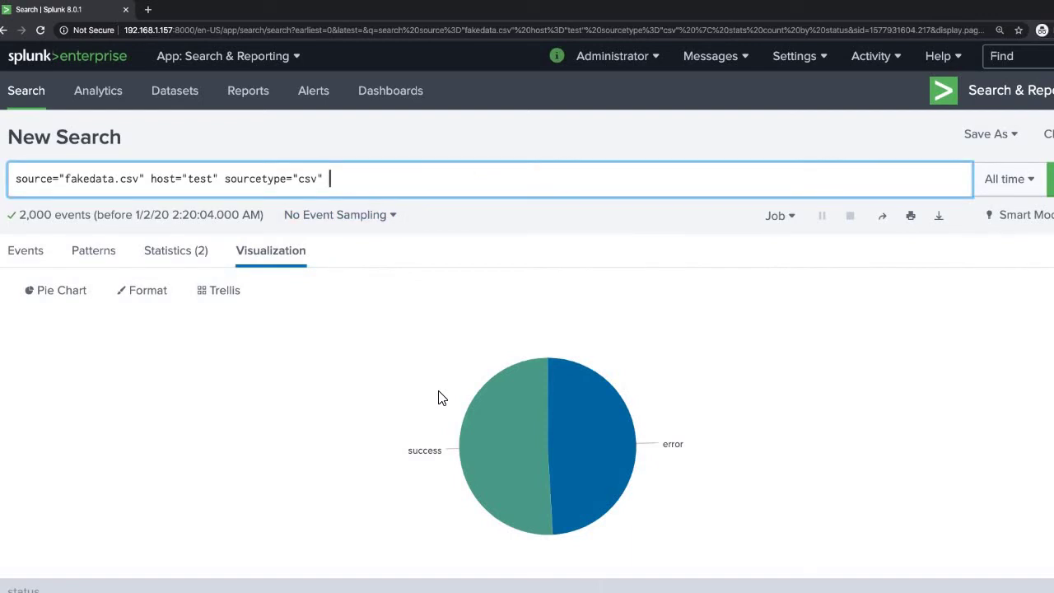
{"action": "type", "text": "status=error"}
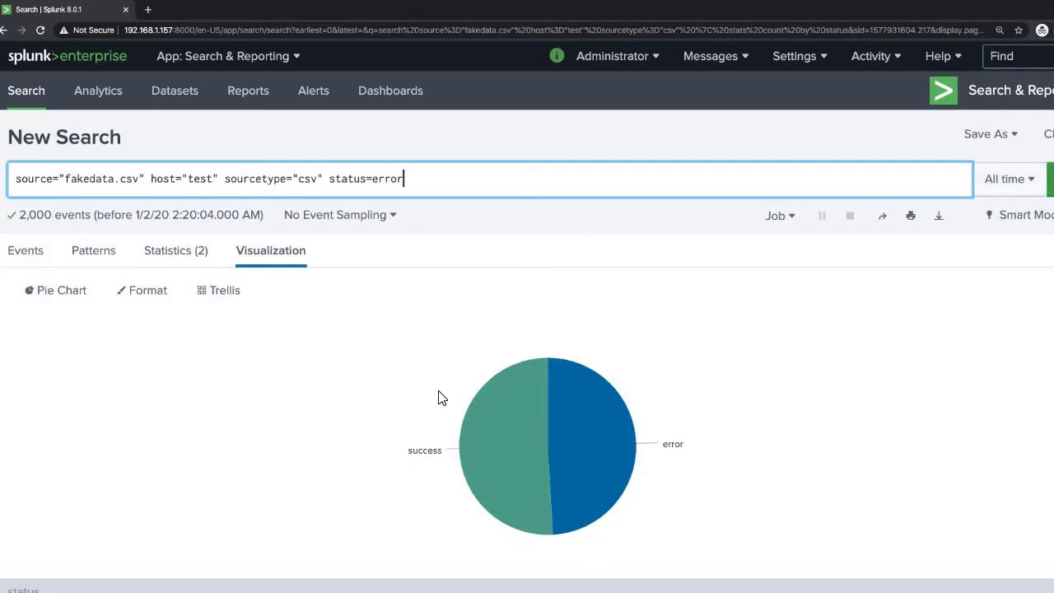
{"action": "key", "text": "Return"}
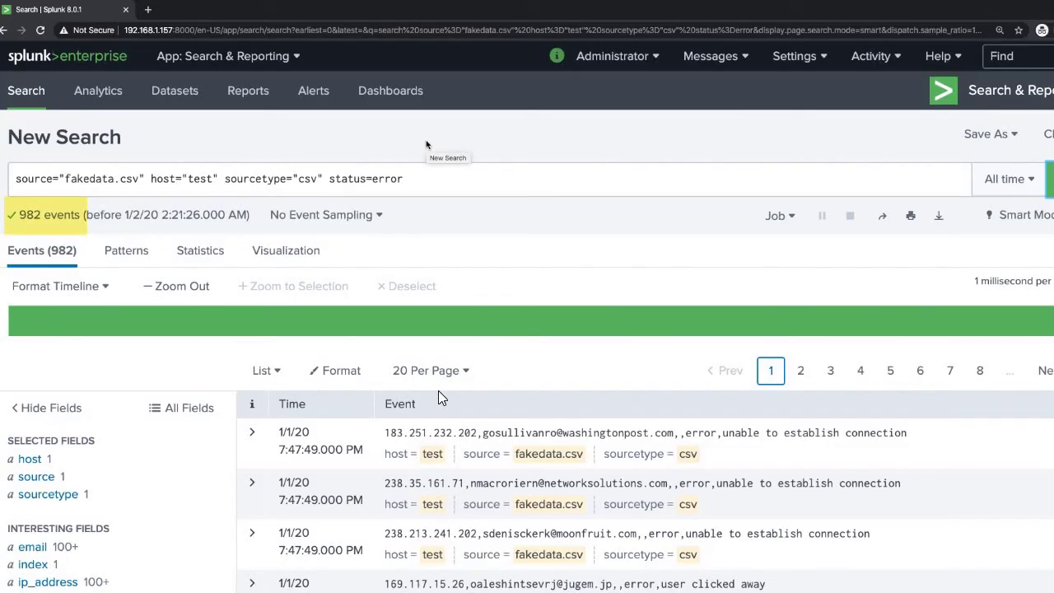
Append "| table status message" to the error search and run it
{"action": "left_click", "coordinate": [481, 180]}
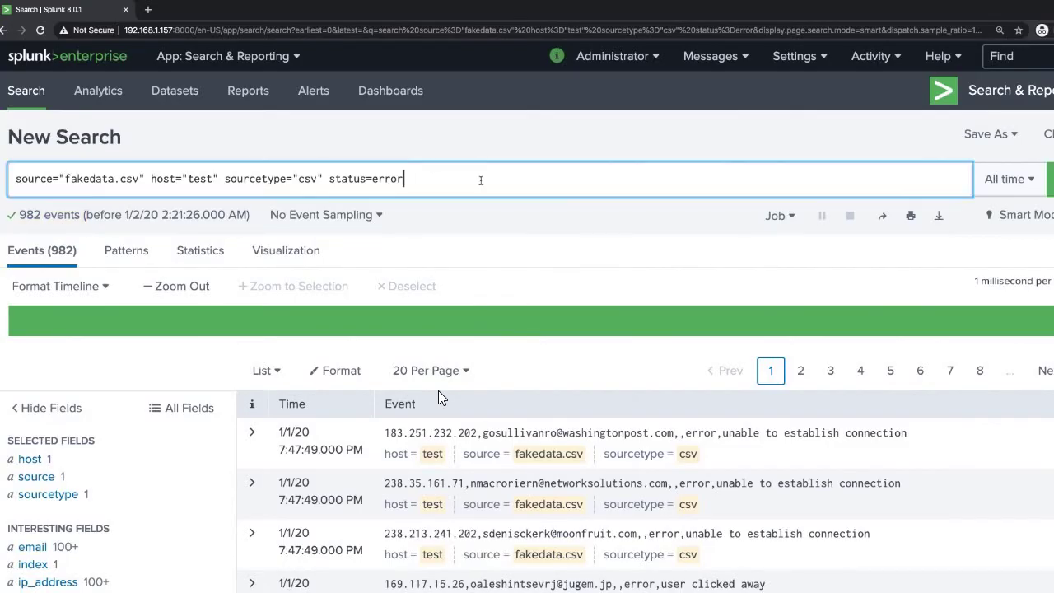
{"action": "type", "text": "| table"}
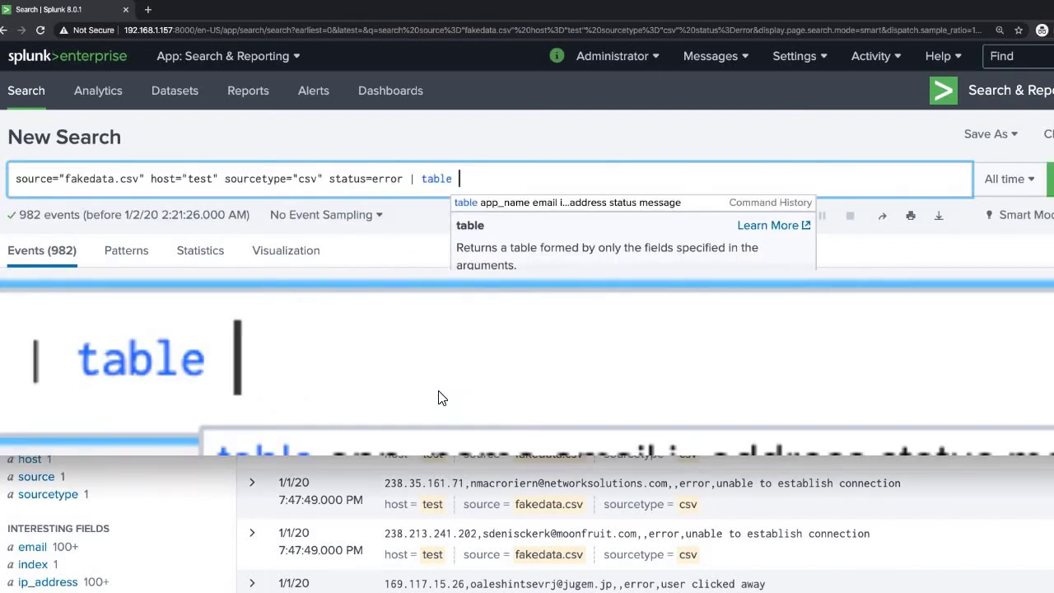
{"action": "type", "text": " status message"}
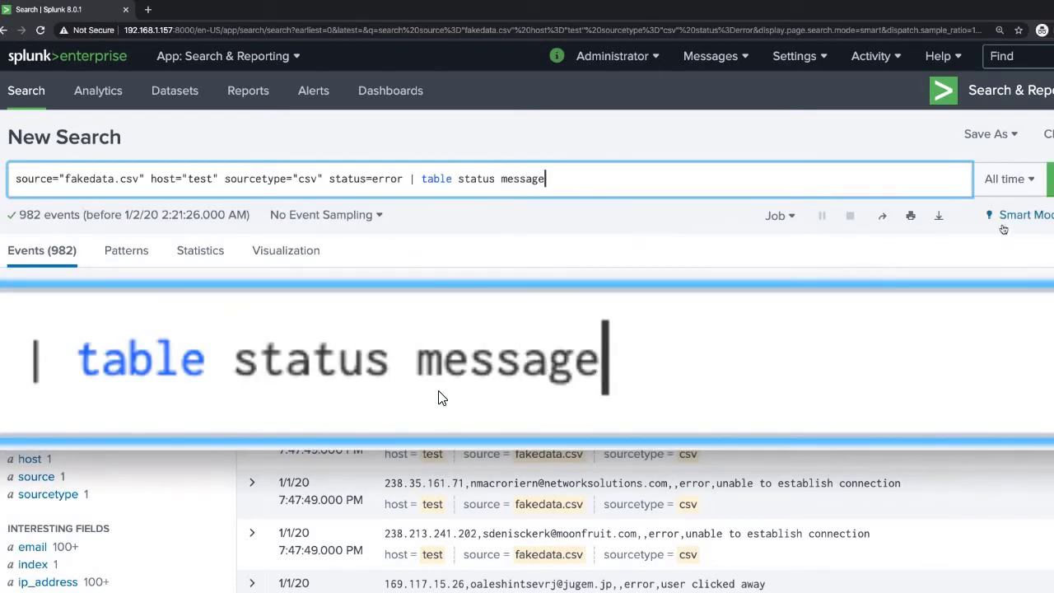
{"action": "key", "text": "Return"}
Add _time before status in the table command and rerun the search
{"action": "scroll", "coordinate": [438, 398], "scroll_direction": "down", "scroll_amount": 1}
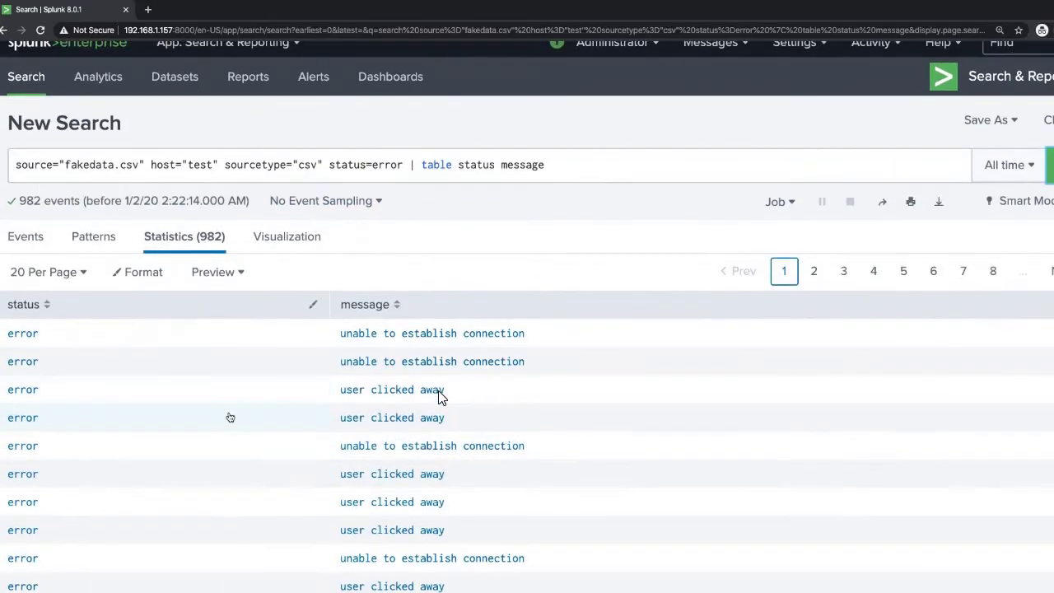
{"action": "scroll", "coordinate": [438, 397], "scroll_direction": "down", "scroll_amount": 2}
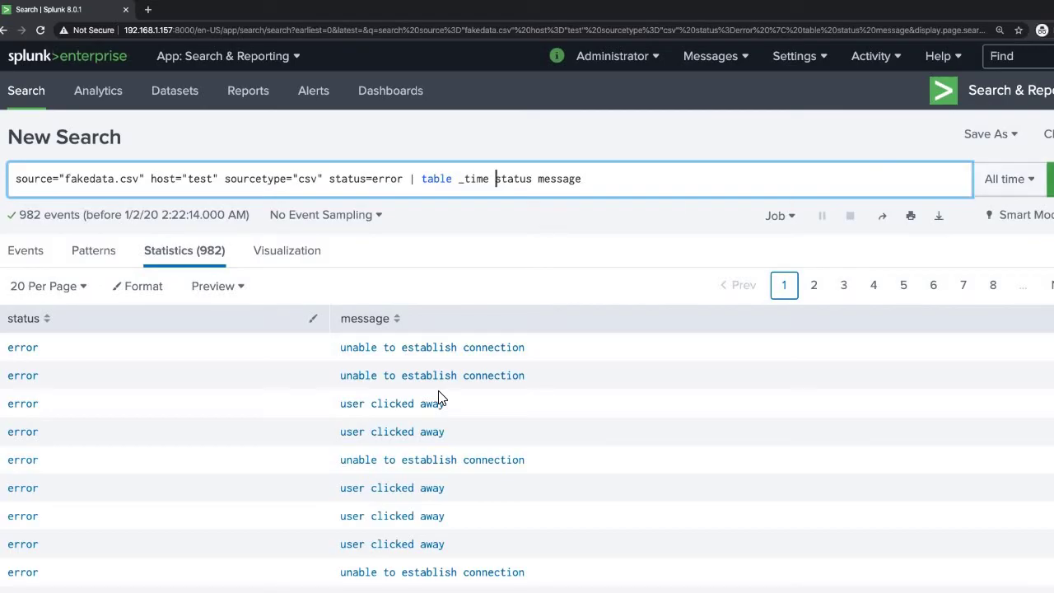
{"action": "key", "text": "Return"}
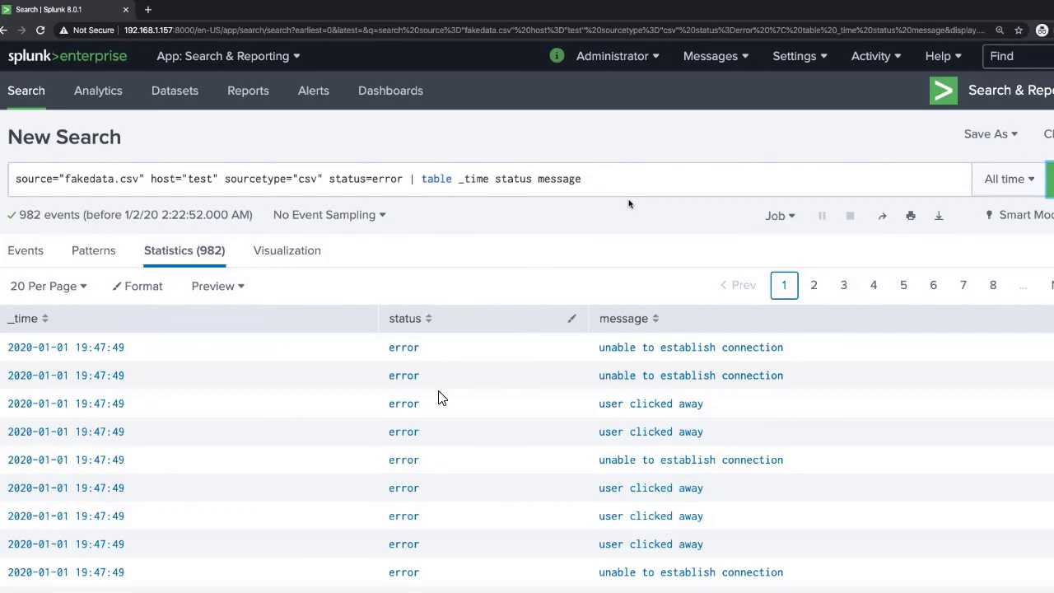
Save the error table as a panel titled "List of Errors" on the existing App Downloads dashboard, staying in the search
{"action": "left_click", "coordinate": [991, 136]}
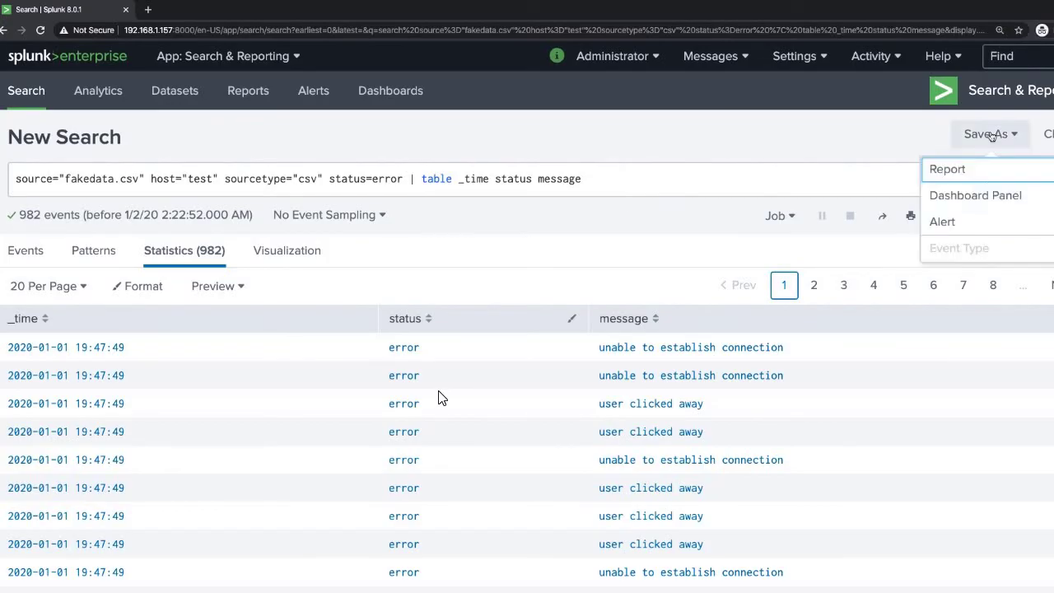
{"action": "left_click", "coordinate": [973, 196]}
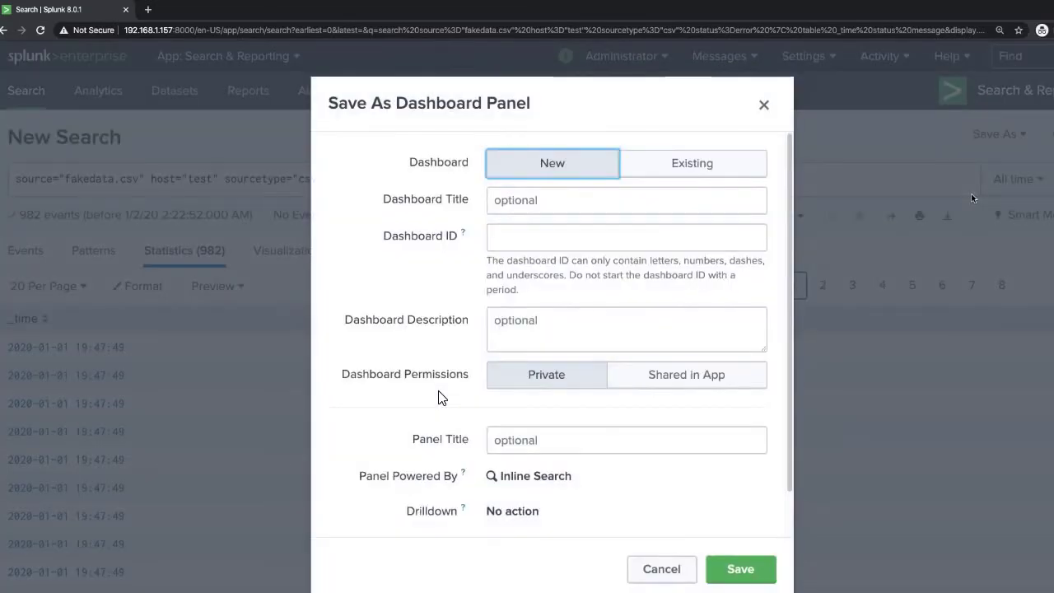
{"action": "left_click", "coordinate": [701, 167]}
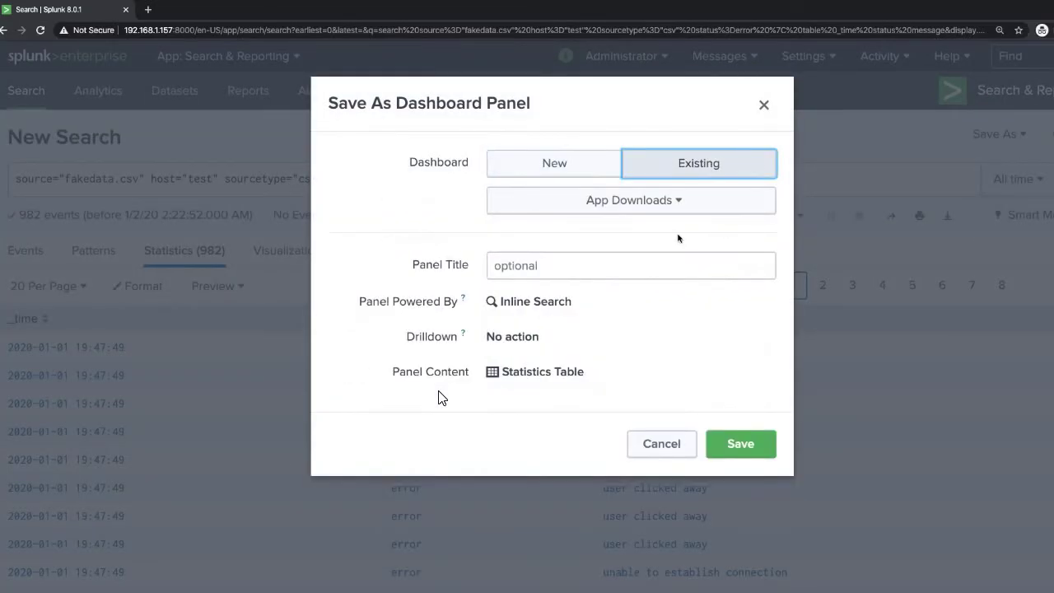
{"action": "left_click", "coordinate": [644, 266]}
{"action": "type", "text": "List of Errors"}
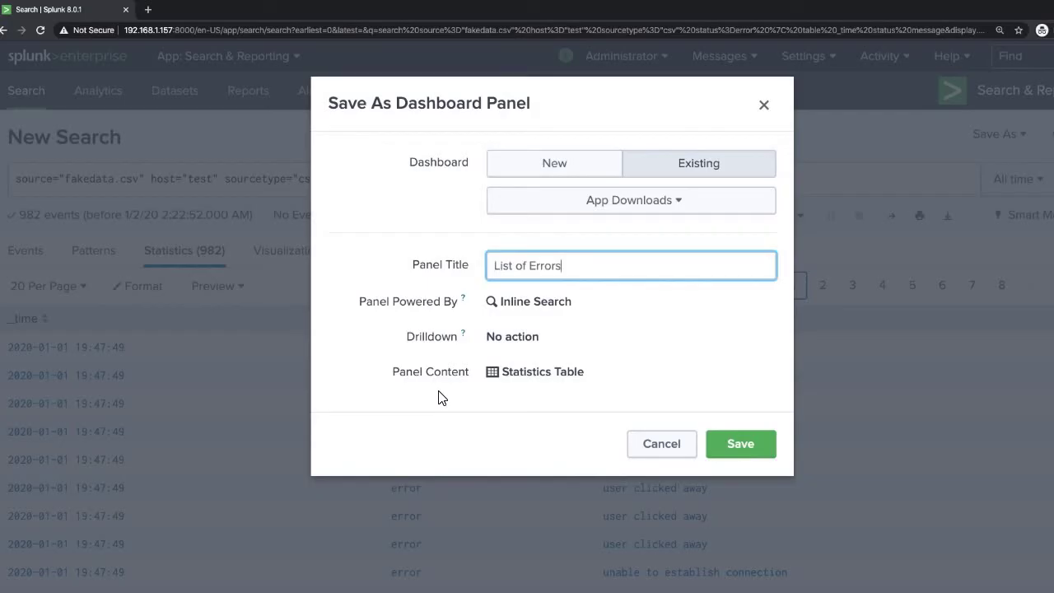
{"action": "key", "text": "Return"}
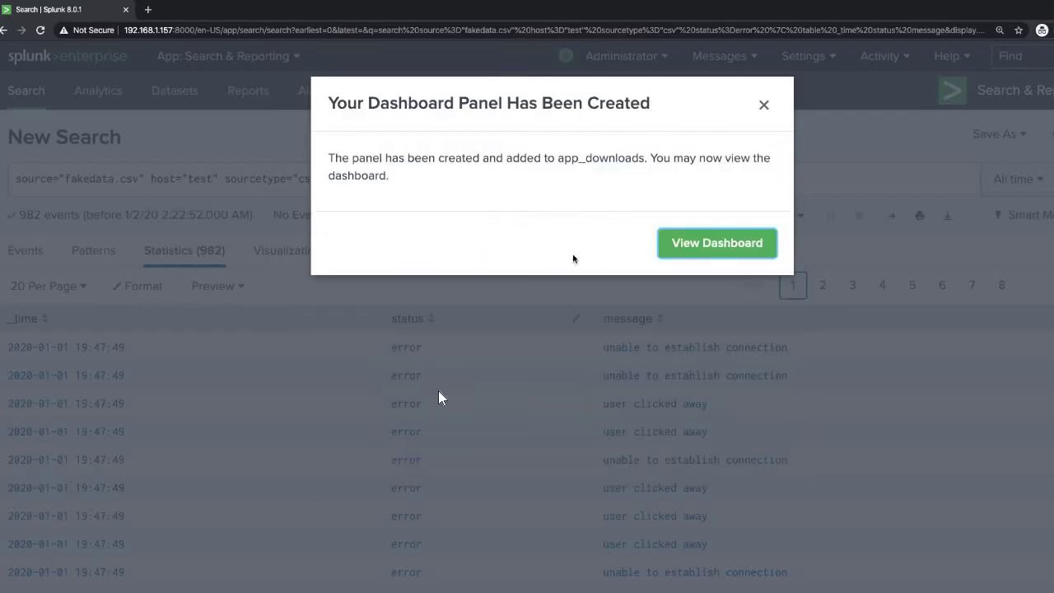
{"action": "left_click", "coordinate": [765, 106]}
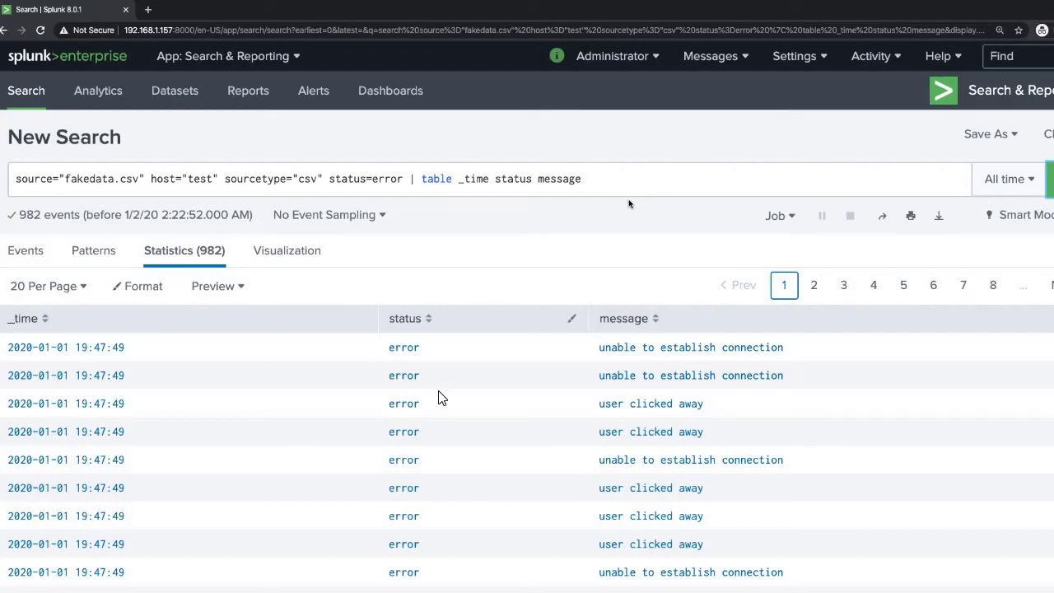
Replace the table command with "stats count by status" after the status=error filter and run the search
{"action": "key", "text": "ctrl+z"}
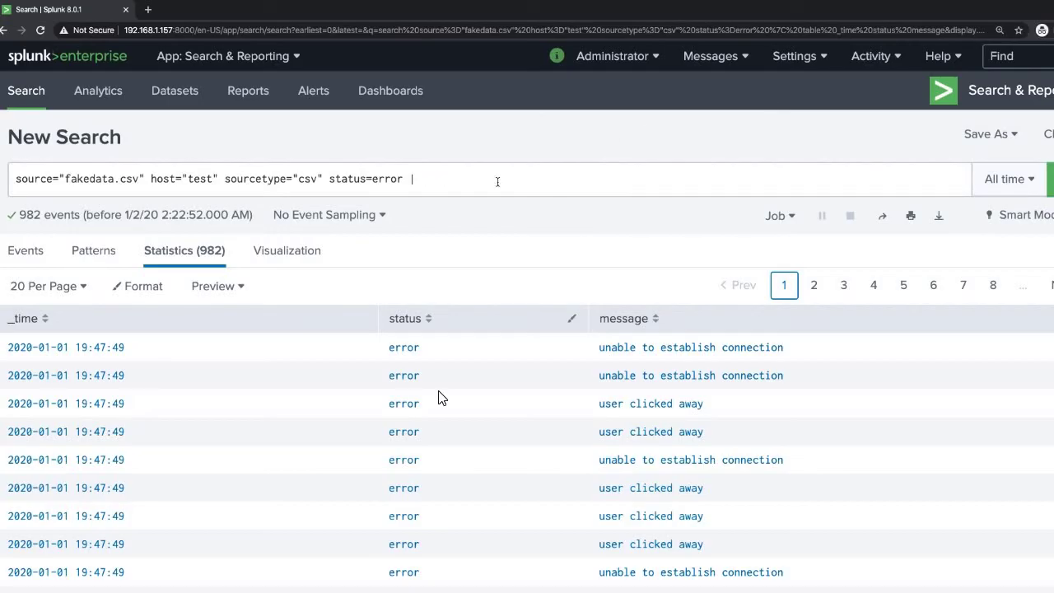
{"action": "type", "text": "stats"}
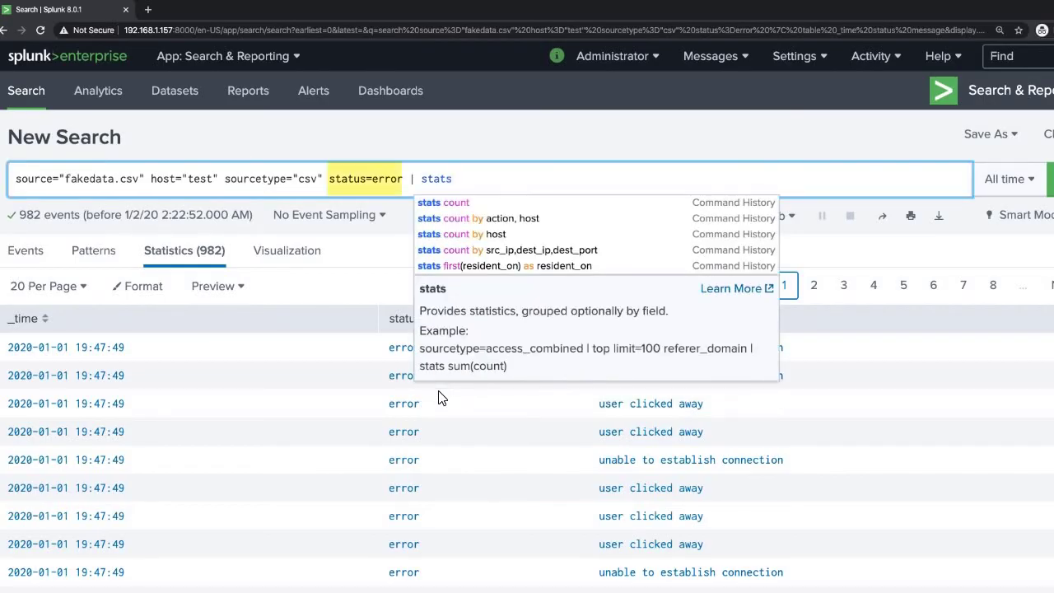
{"action": "type", "text": " count by status"}
{"action": "key", "text": "Return"}
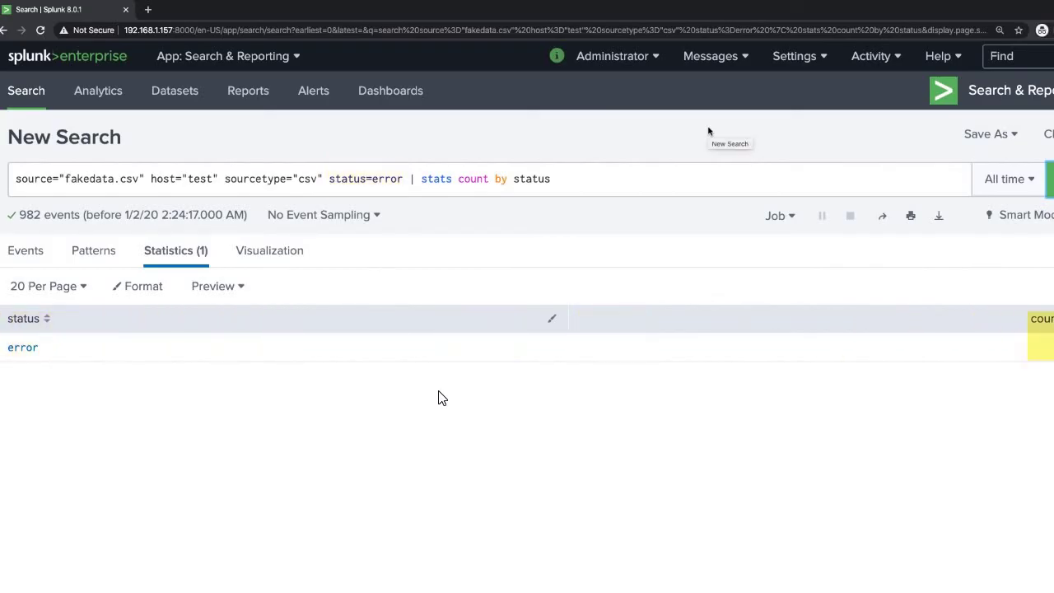
Show the error count results as a Single Value visualization
{"action": "left_click", "coordinate": [284, 251]}
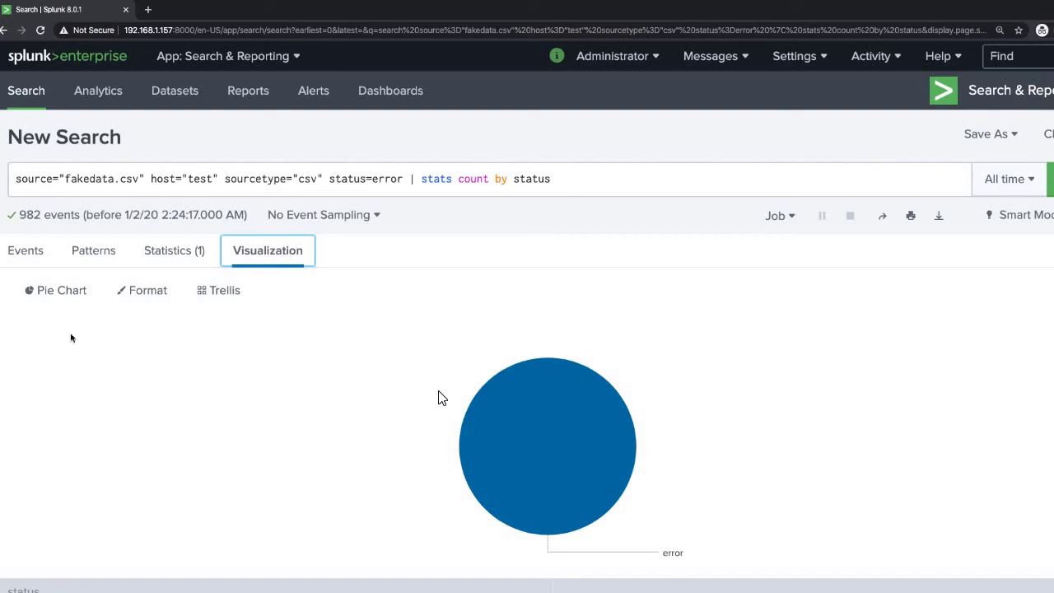
{"action": "left_click", "coordinate": [72, 296]}
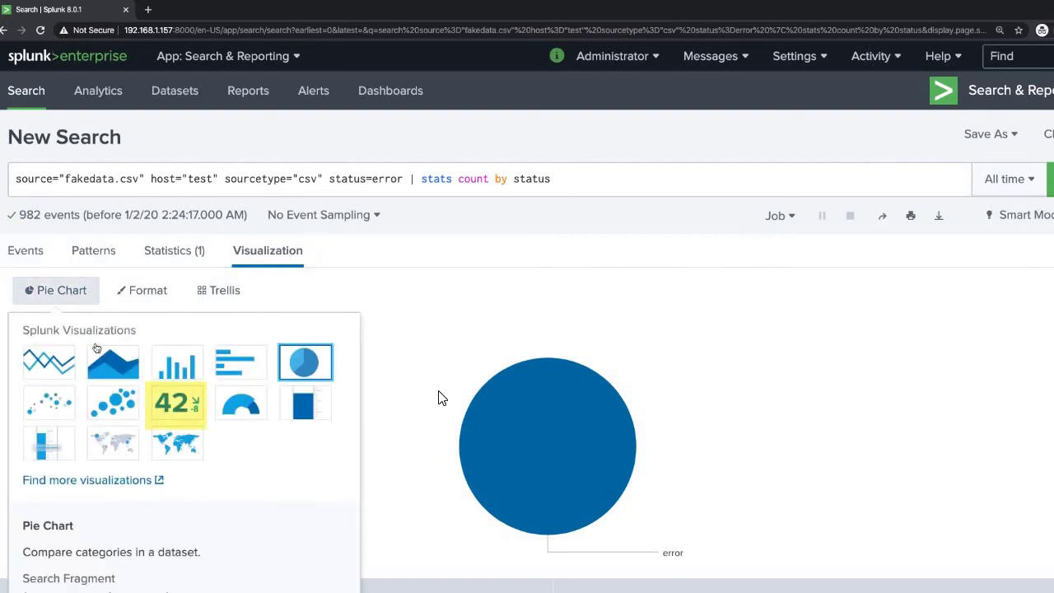
{"action": "left_click", "coordinate": [176, 403]}
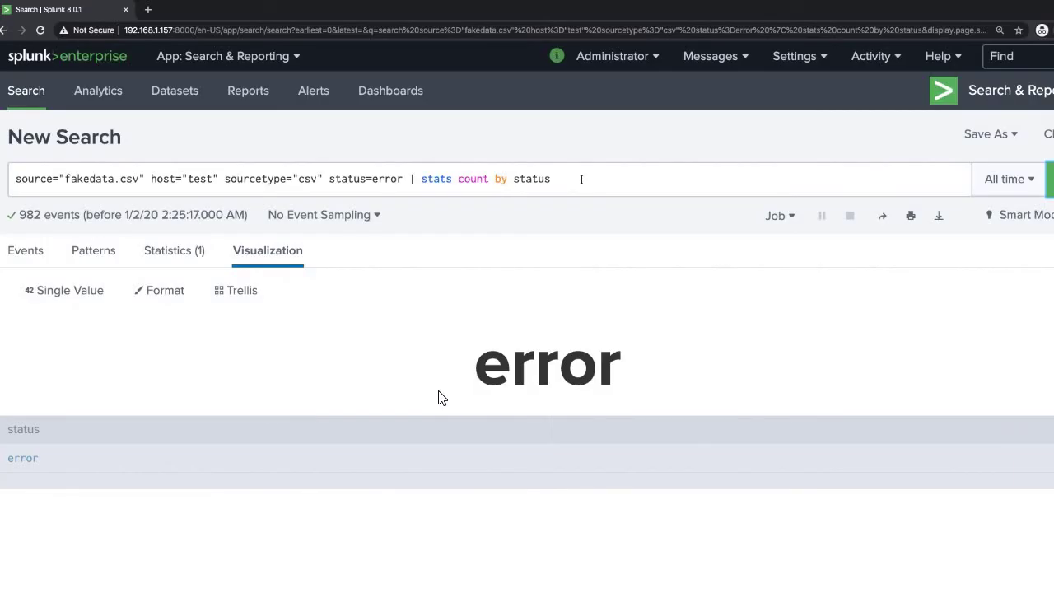
Append "| table count" to the search and rerun it so the single value displays the count
{"action": "left_click", "coordinate": [581, 178]}
{"action": "type", "text": "| table count"}
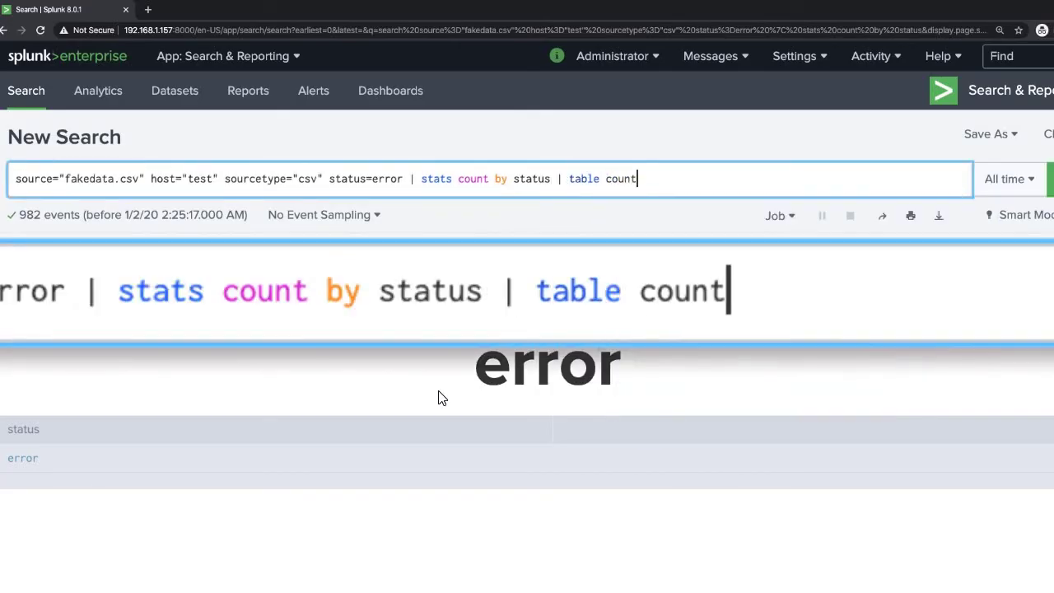
{"action": "key", "text": "Return"}
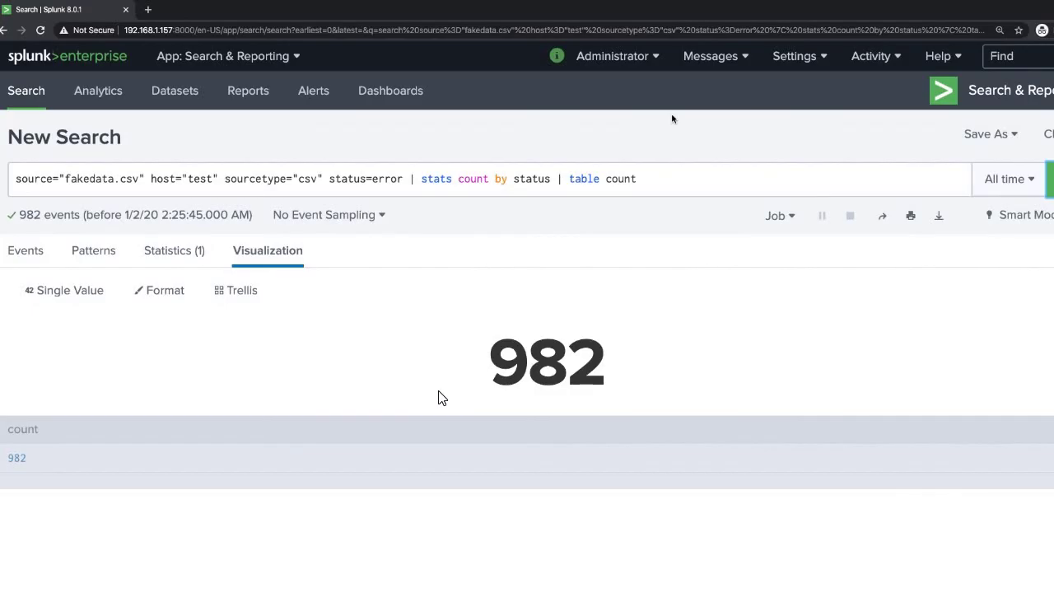
Set the single value visualization's caption to "Number of errors" in its format settings
{"action": "left_click", "coordinate": [159, 289]}
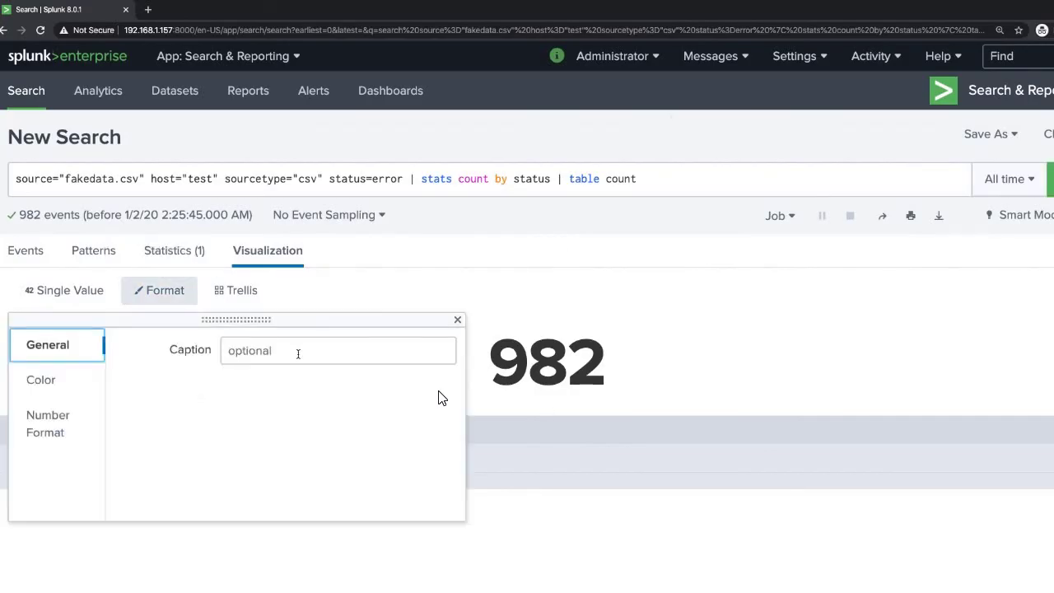
{"action": "left_click", "coordinate": [298, 353]}
{"action": "type", "text": "Number of Errors"}
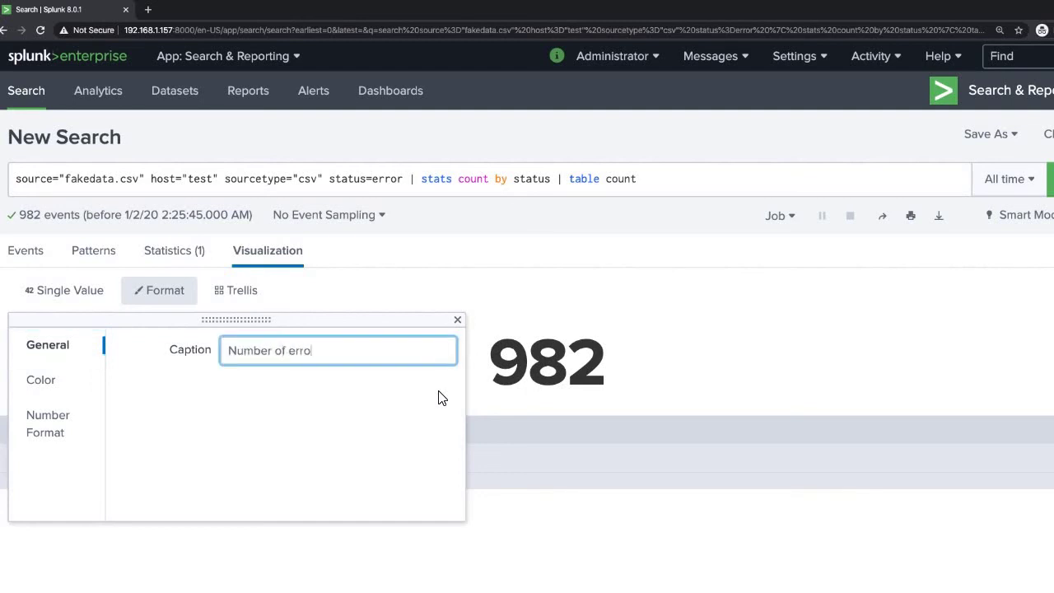
Enable colors for the single value visualization and remove the two color ranges between 30 and 100
{"action": "left_click", "coordinate": [38, 384]}
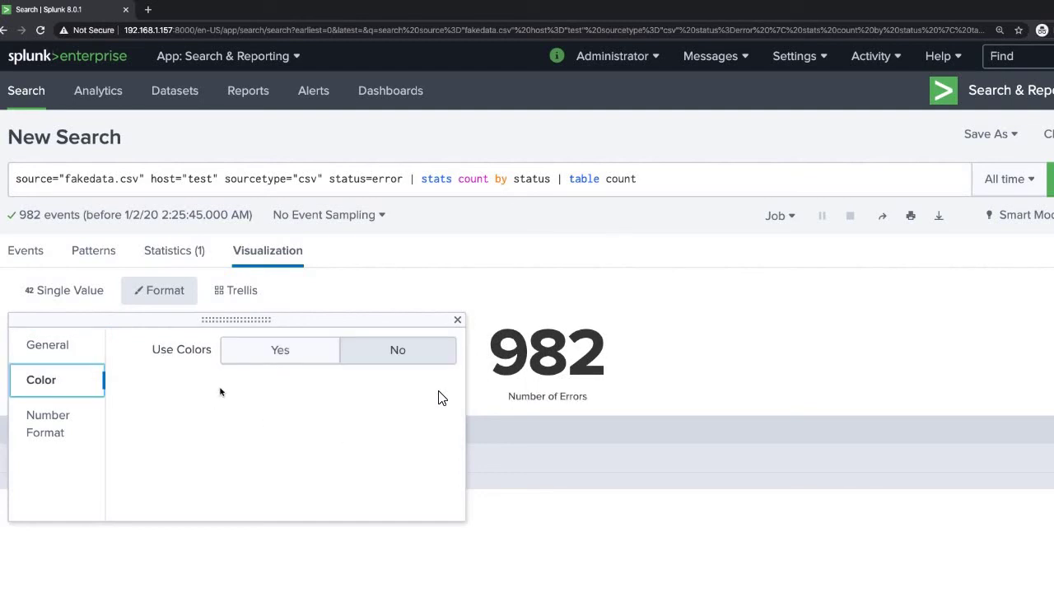
{"action": "left_click", "coordinate": [270, 355]}
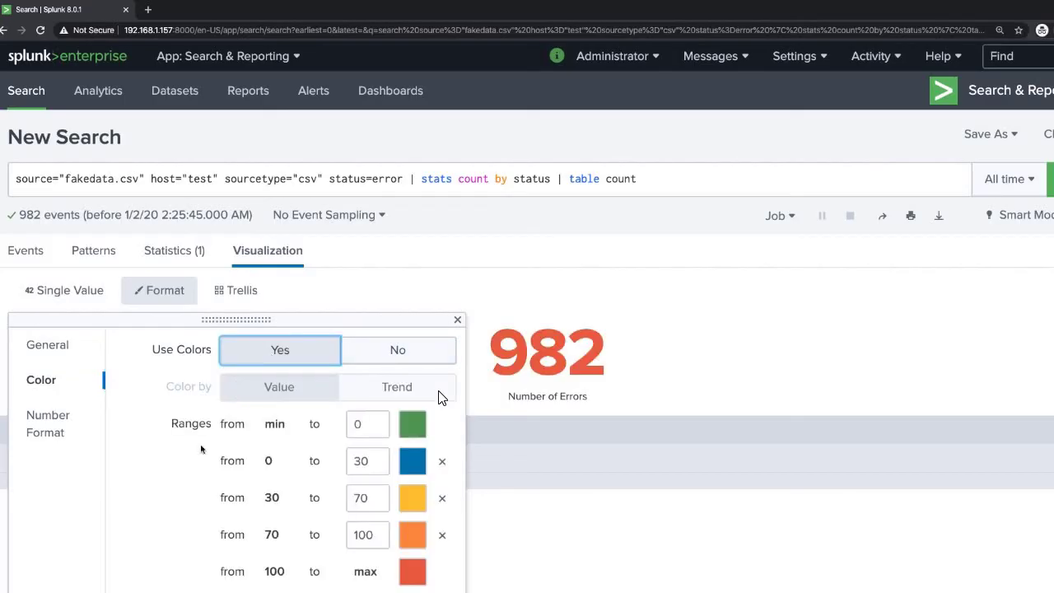
{"action": "scroll", "coordinate": [200, 448], "scroll_direction": "down", "scroll_amount": 1}
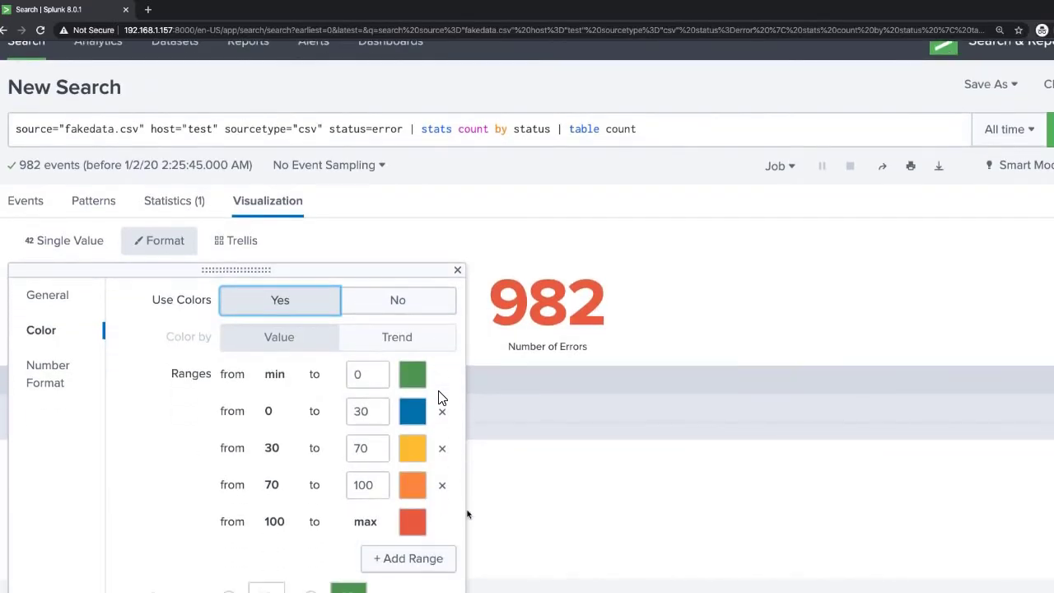
{"action": "left_click", "coordinate": [443, 485]}
{"action": "left_click", "coordinate": [442, 497]}
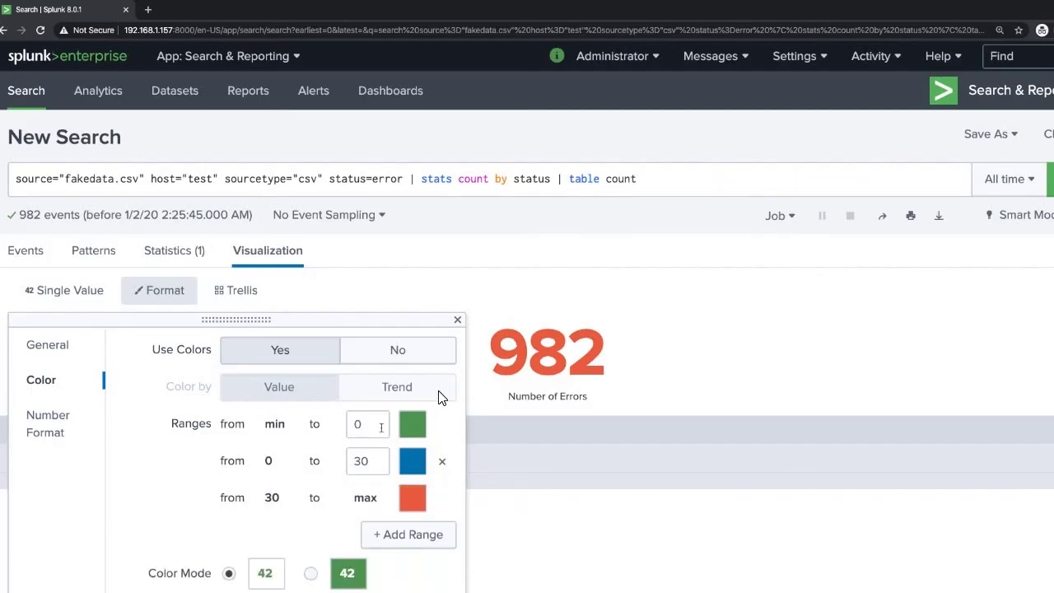
Set the color range limits to 100 and 500 with yellow for the middle range, and use the filled-background color mode
{"action": "left_click", "coordinate": [372, 424]}
{"action": "type", "text": "100"}
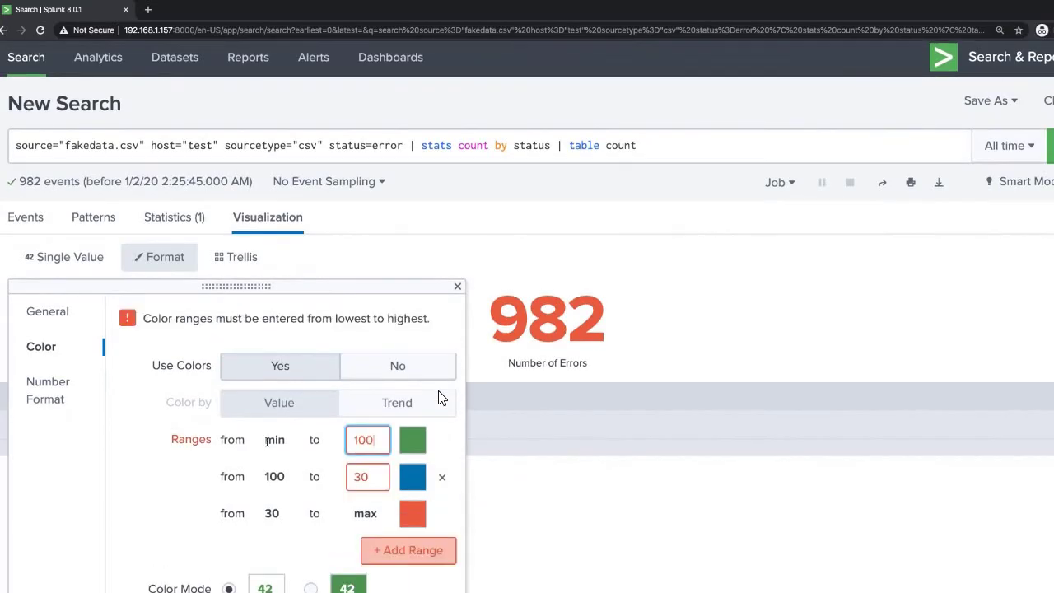
{"action": "left_click", "coordinate": [376, 477]}
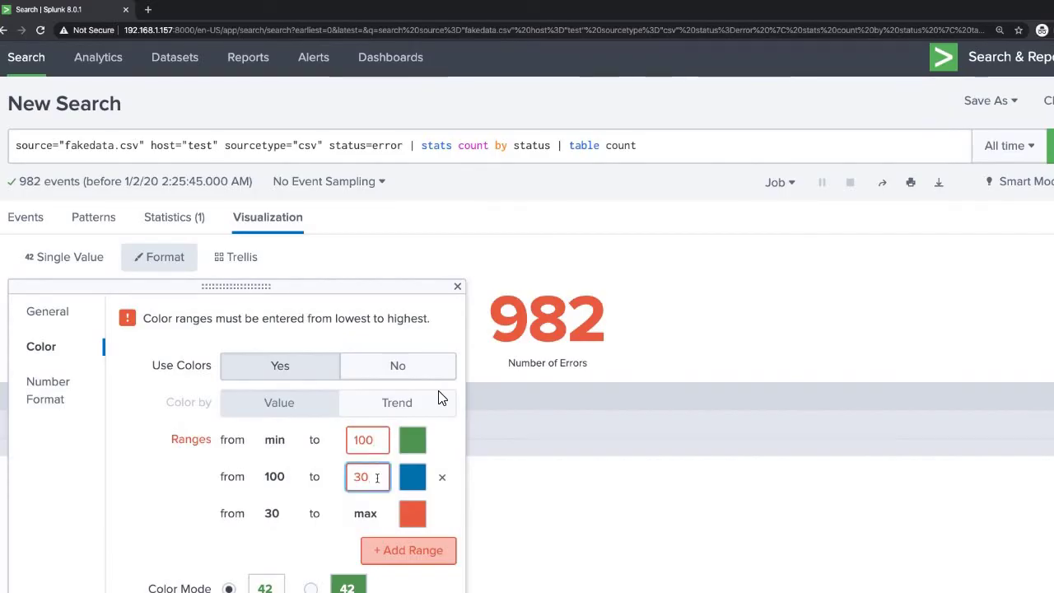
{"action": "key", "text": "BackSpace"}
{"action": "key", "text": "BackSpace"}
{"action": "type", "text": "500"}
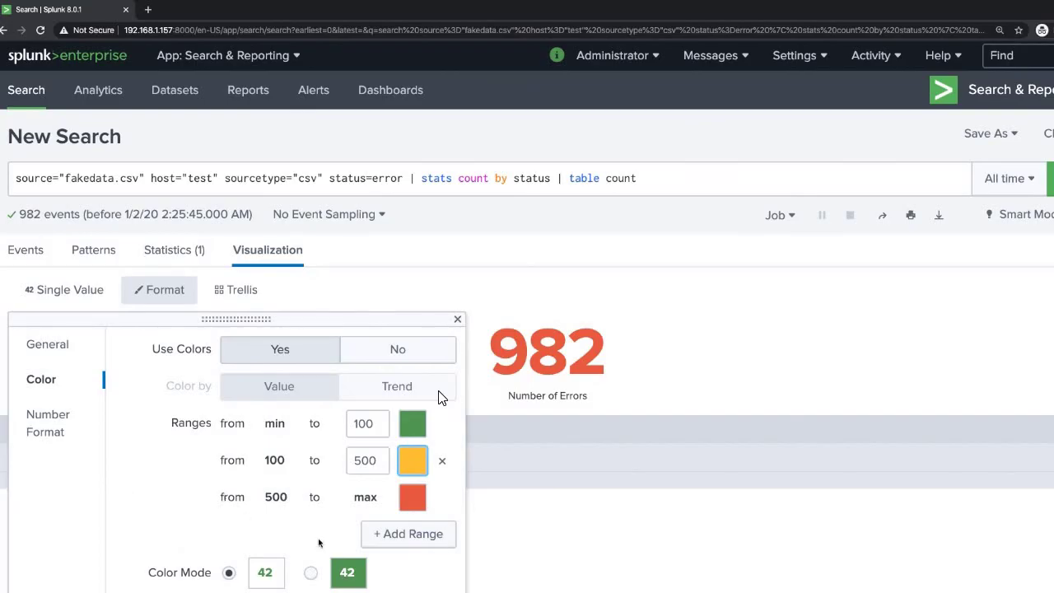
{"action": "left_click", "coordinate": [310, 573]}
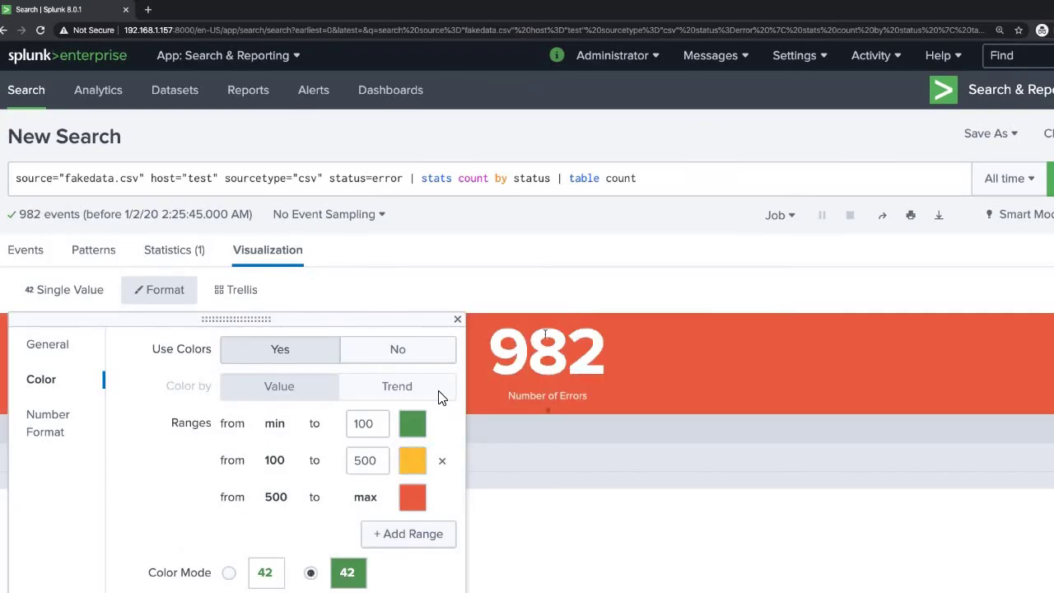
{"action": "left_click", "coordinate": [458, 319]}
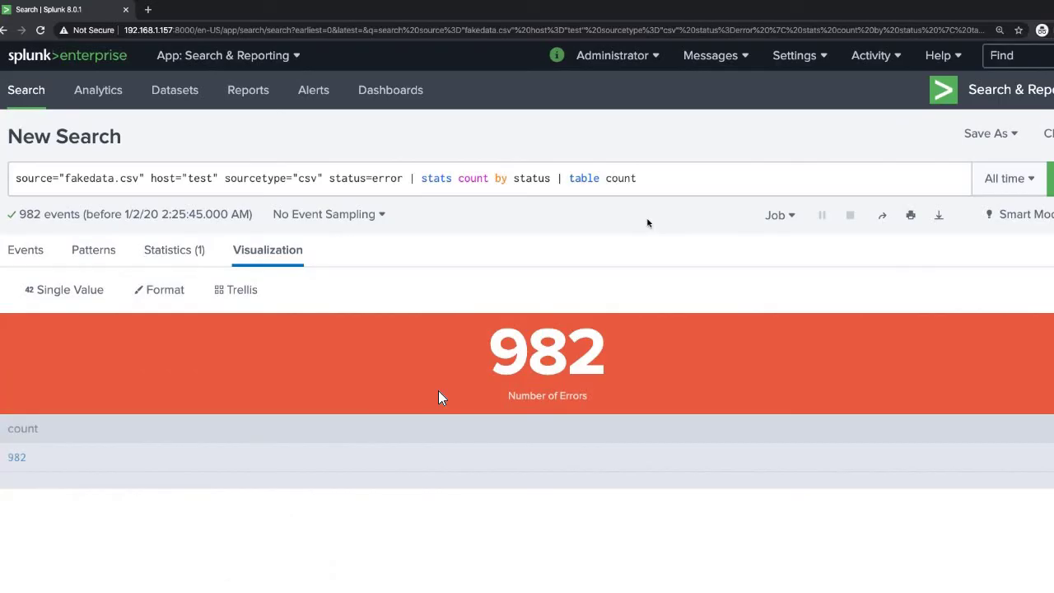
Save the error count as a panel titled "Error Alert" in the existing App Downloads dashboard, staying on the search page
{"action": "left_click", "coordinate": [980, 136]}
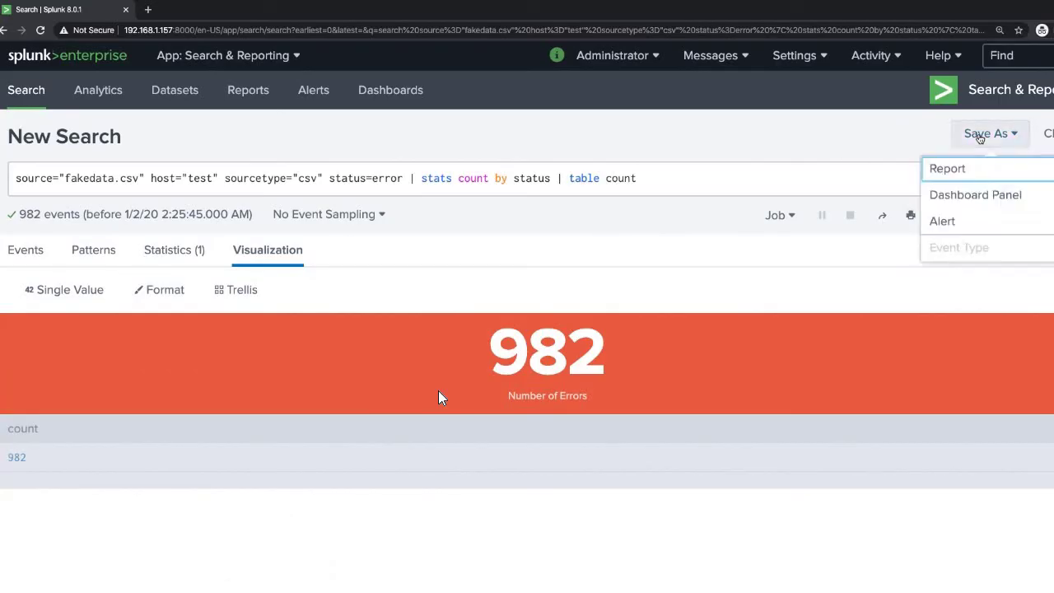
{"action": "left_click", "coordinate": [968, 196]}
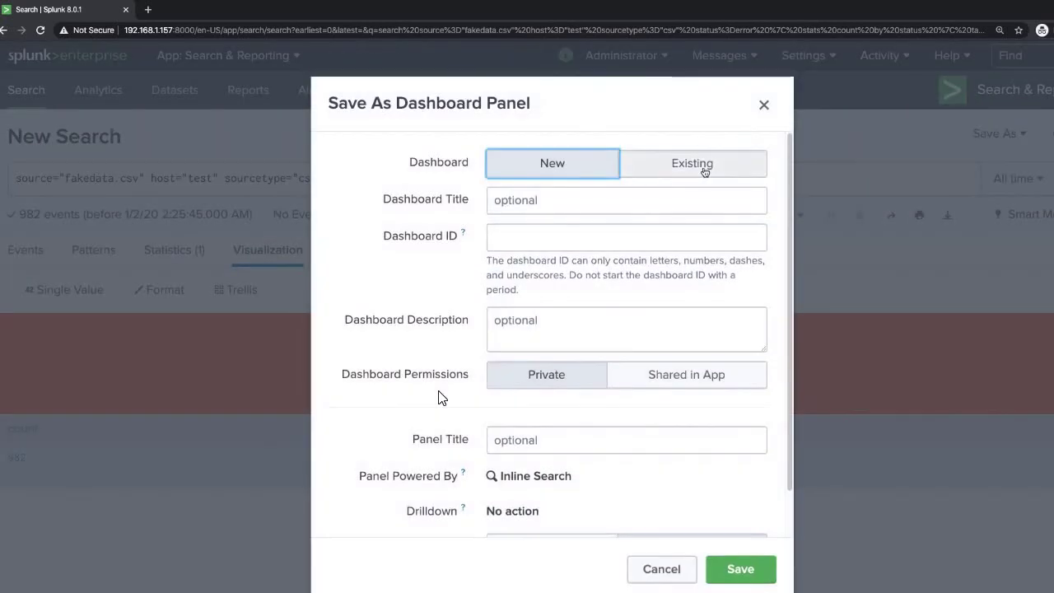
{"action": "left_click", "coordinate": [704, 169]}
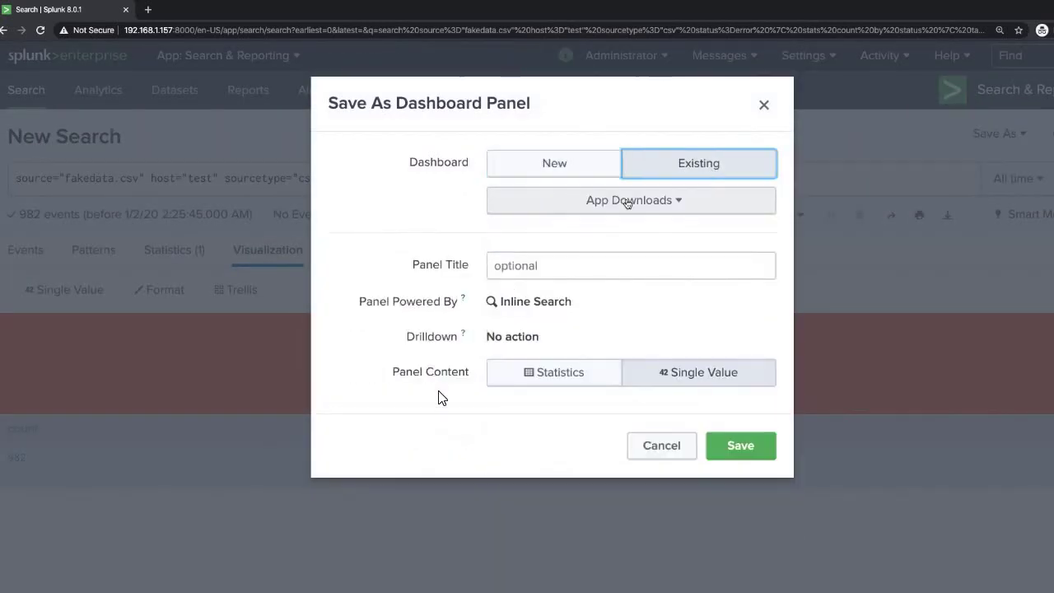
{"action": "left_click", "coordinate": [612, 274]}
{"action": "type", "text": "Error Aler"}
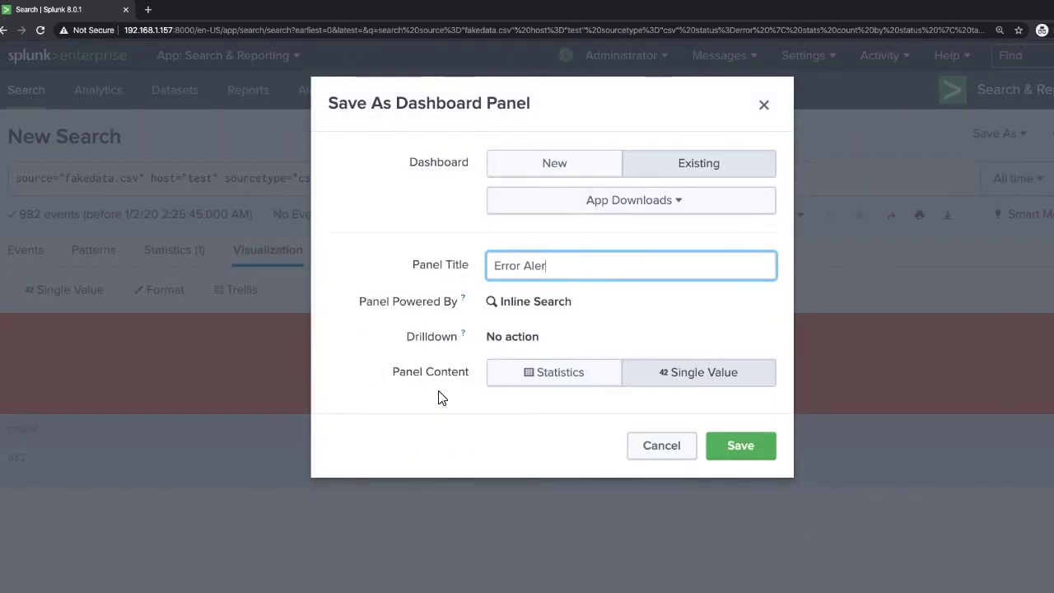
{"action": "type", "text": "t"}
{"action": "key", "text": "Return"}
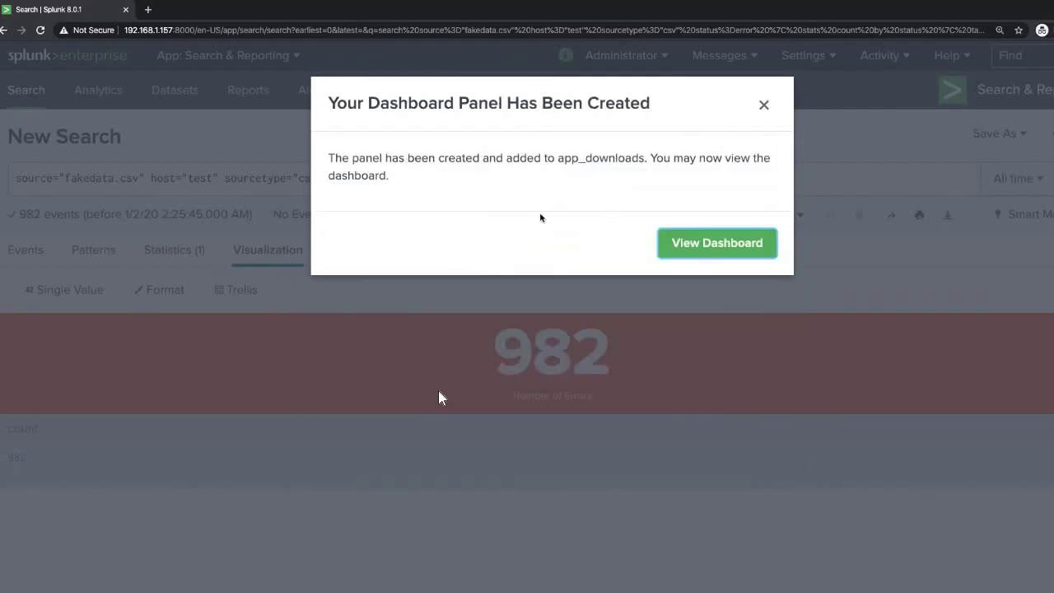
{"action": "left_click", "coordinate": [763, 104]}
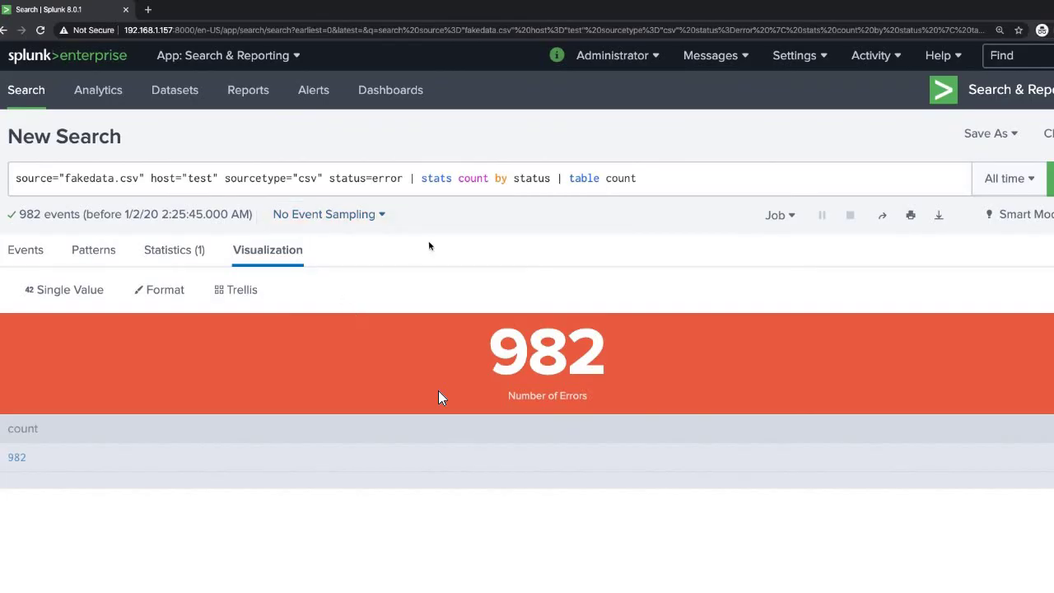
Rerun the search with status=success and recolor the single value's lowest range red and its highest range green
{"action": "left_click", "coordinate": [409, 180]}
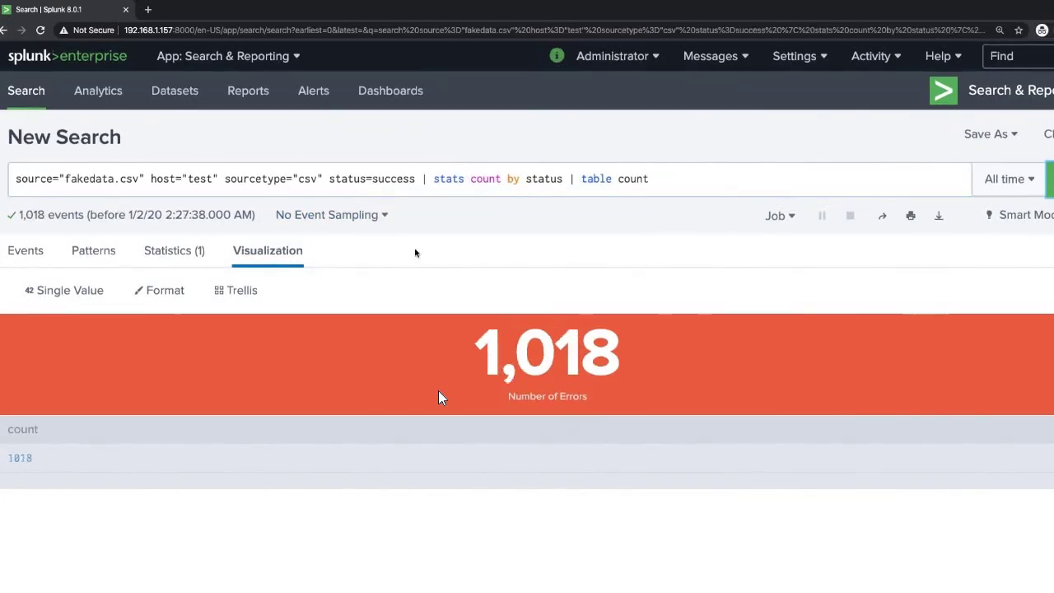
{"action": "left_click", "coordinate": [156, 292]}
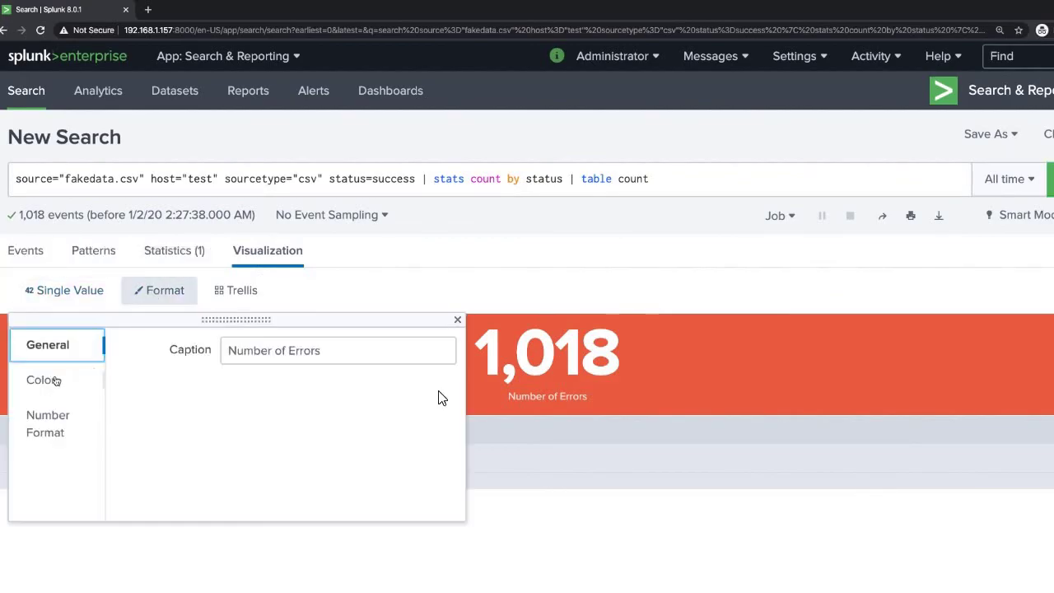
{"action": "left_click", "coordinate": [56, 382]}
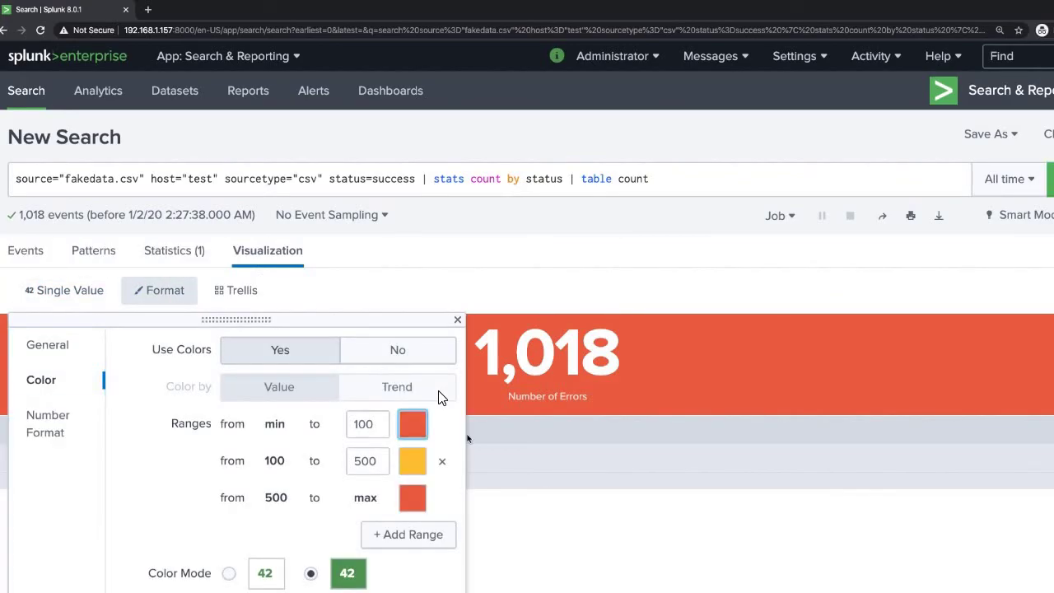
{"action": "left_click", "coordinate": [413, 497]}
{"action": "left_click", "coordinate": [345, 376]}
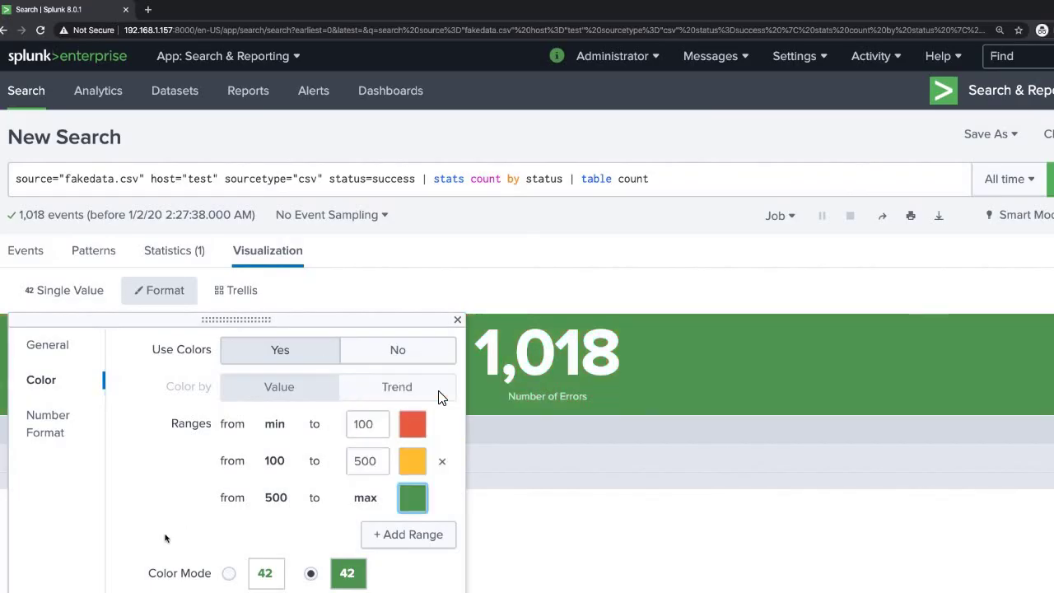
Change the single value's caption to "Number of Successful Downloads" and close the format settings
{"action": "left_click", "coordinate": [48, 345]}
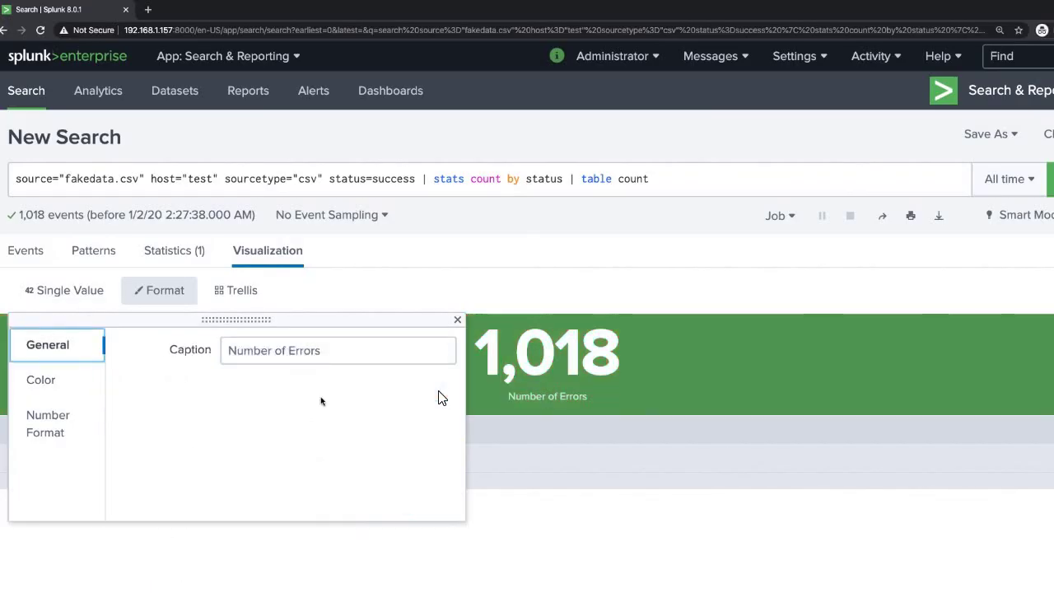
{"action": "double_click", "coordinate": [292, 351]}
{"action": "type", "text": "Successful"}
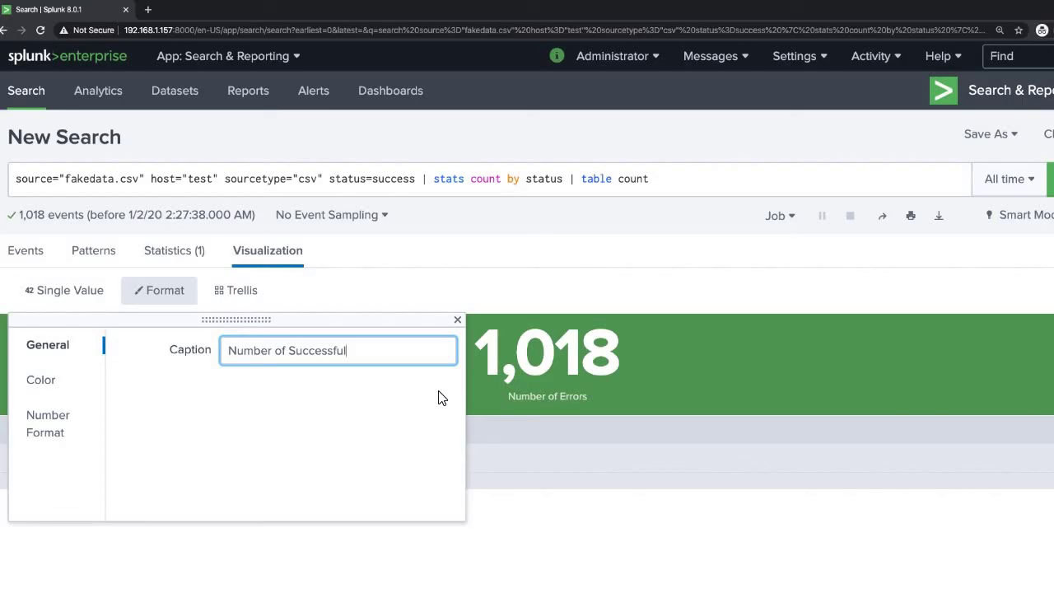
{"action": "type", "text": " Downloads"}
{"action": "key", "text": "Escape"}
Save the success count as a panel titled "Success" in the existing App Downloads dashboard
{"action": "left_click", "coordinate": [988, 133]}
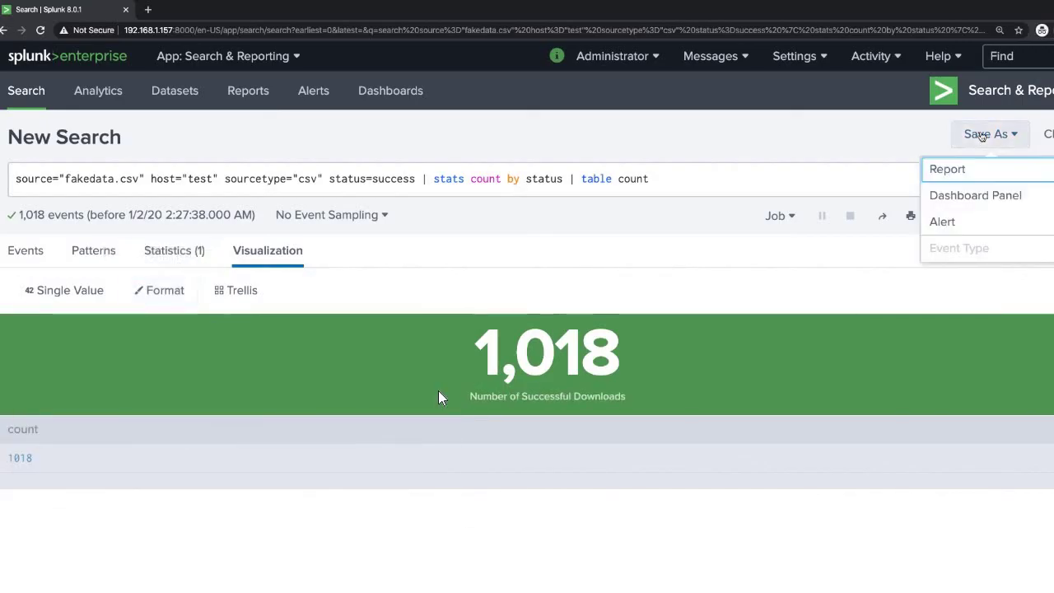
{"action": "left_click", "coordinate": [965, 195]}
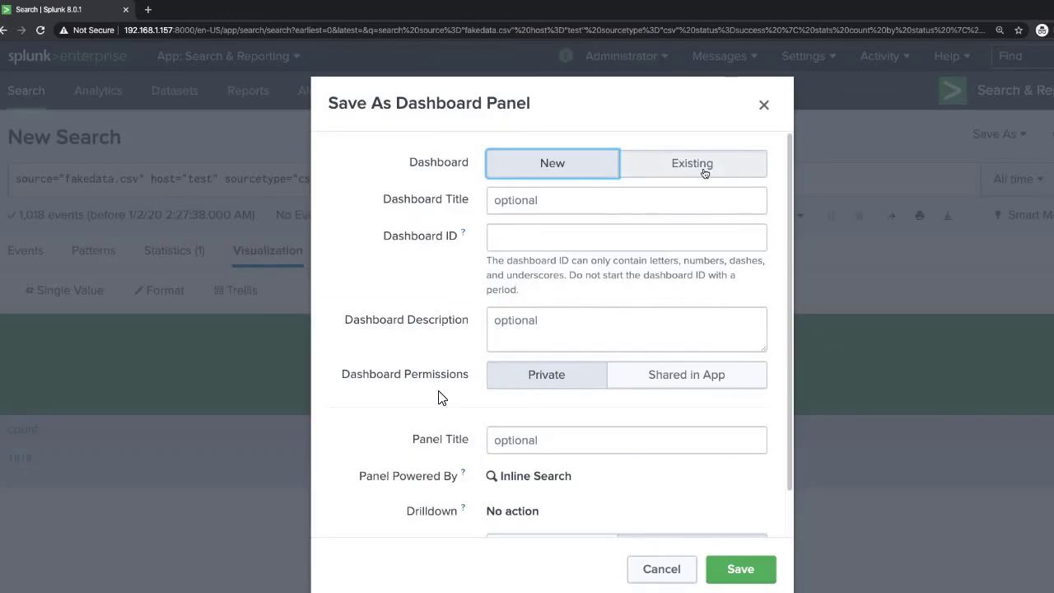
{"action": "left_click", "coordinate": [704, 172]}
{"action": "type", "text": "Success"}
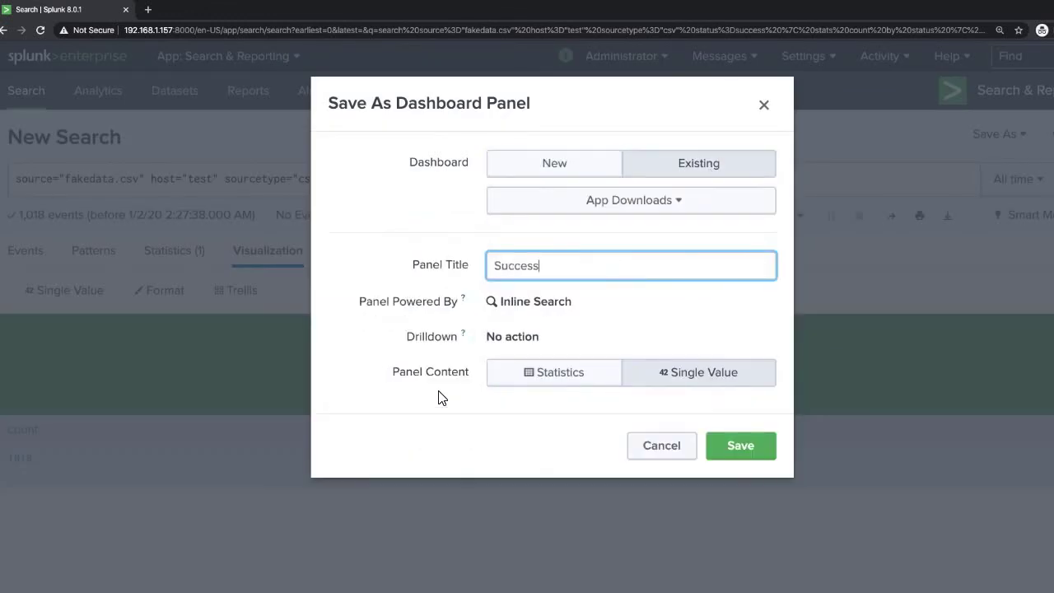
{"action": "left_click", "coordinate": [735, 445]}
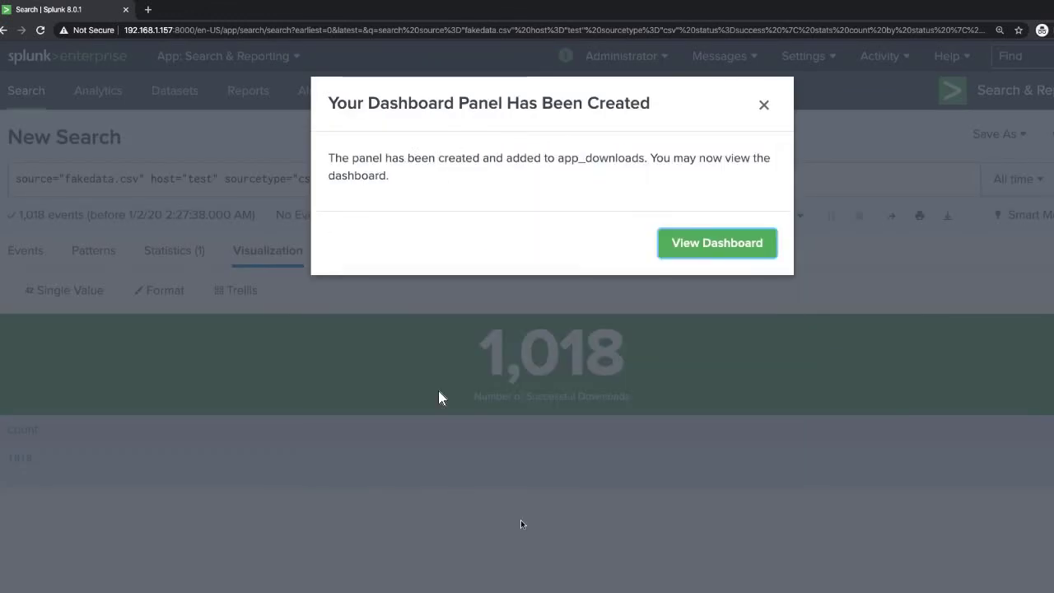
Open the App Downloads dashboard and look over all of its panels
{"action": "left_click", "coordinate": [725, 249]}
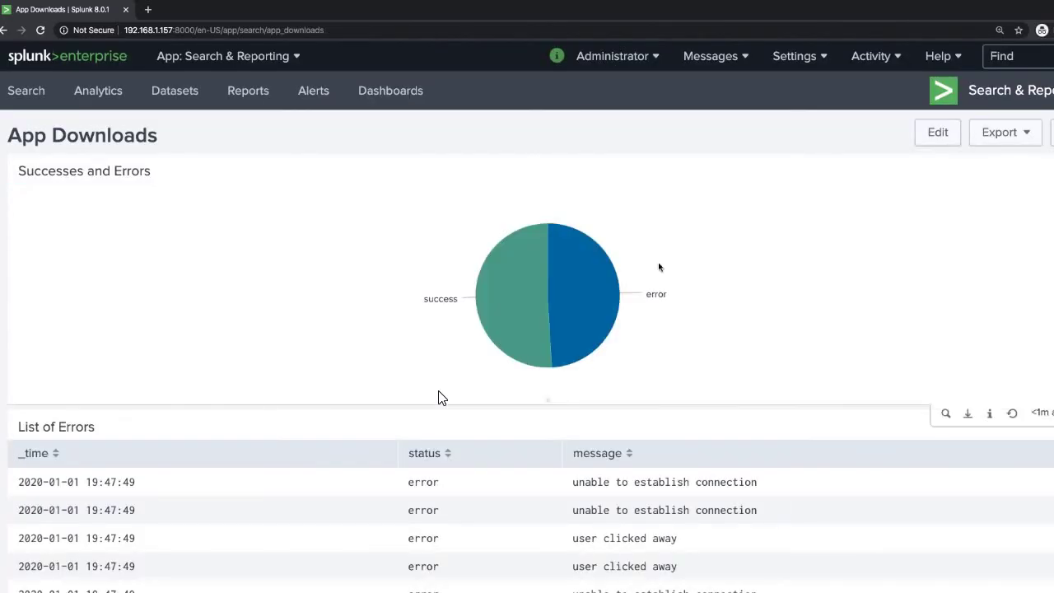
{"action": "scroll", "coordinate": [732, 307], "scroll_direction": "down", "scroll_amount": 2}
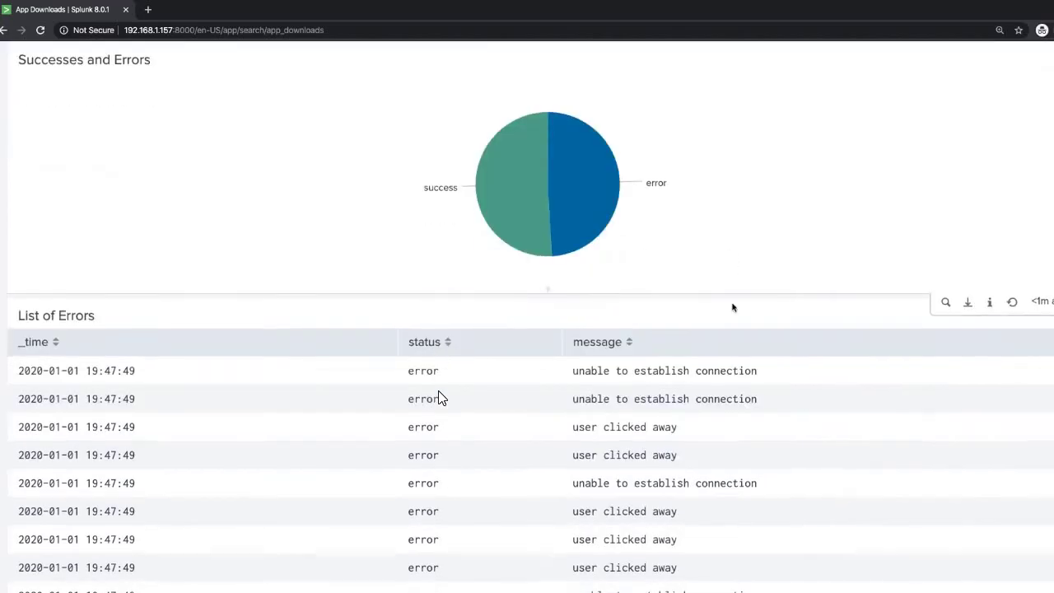
{"action": "scroll", "coordinate": [732, 306], "scroll_direction": "down", "scroll_amount": 10}
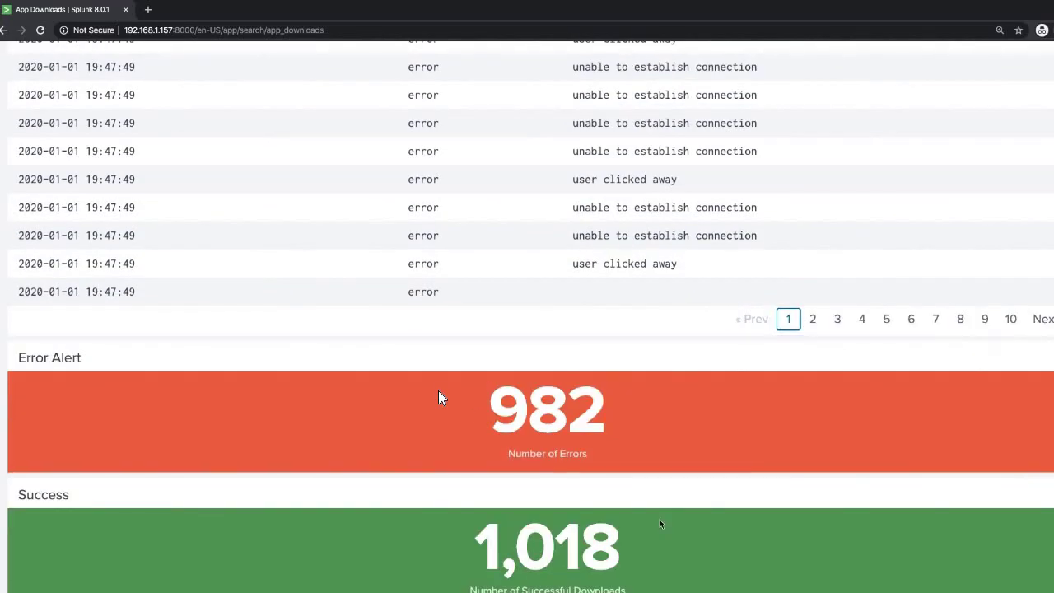
{"action": "scroll", "coordinate": [438, 398], "scroll_direction": "up", "scroll_amount": 12}
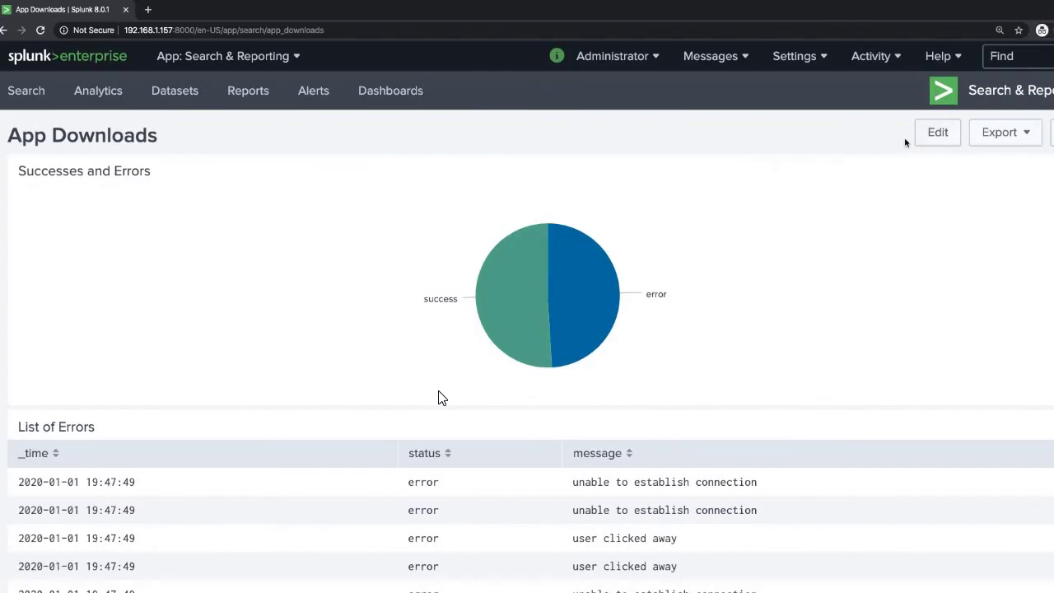
Edit the dashboard and move the Error Alert and Success panels side by side into a row above the other panels
{"action": "left_click", "coordinate": [931, 133]}
{"action": "scroll", "coordinate": [357, 295], "scroll_direction": "down", "scroll_amount": 3}
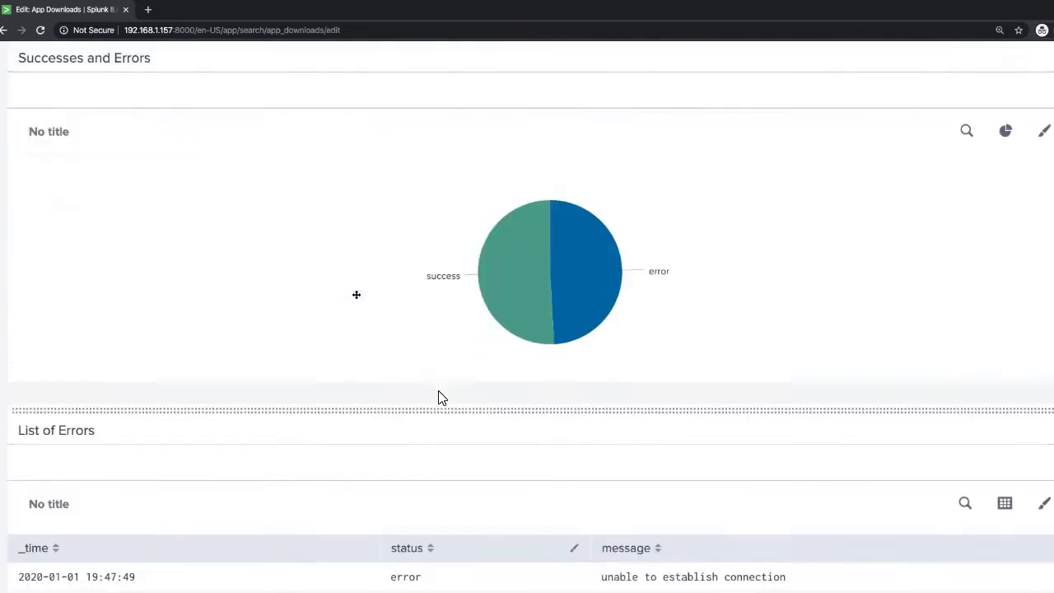
{"action": "scroll", "coordinate": [357, 295], "scroll_direction": "down", "scroll_amount": 12}
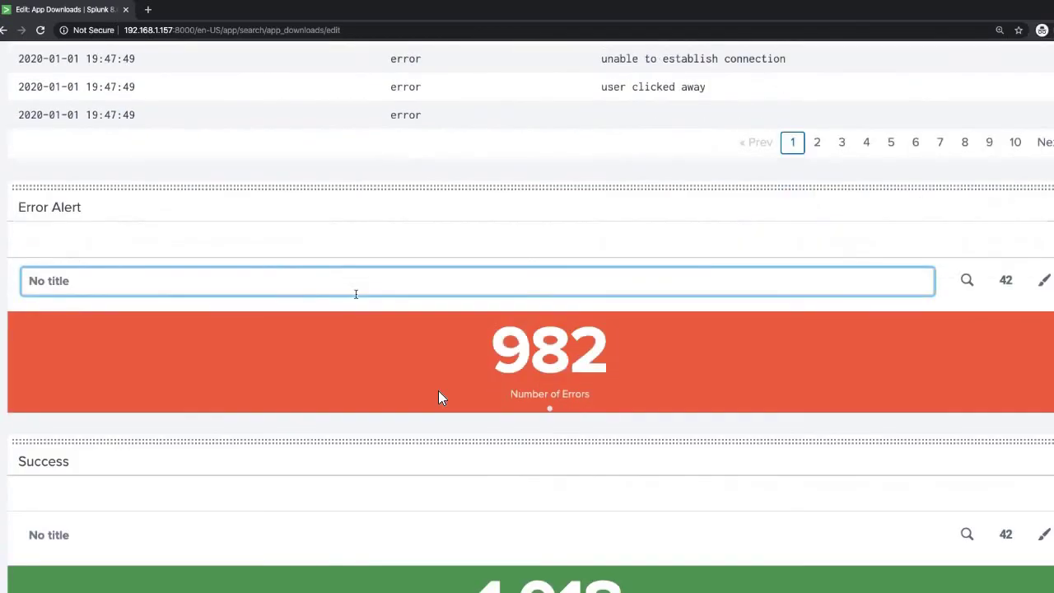
{"action": "scroll", "coordinate": [355, 293], "scroll_direction": "up", "scroll_amount": 2}
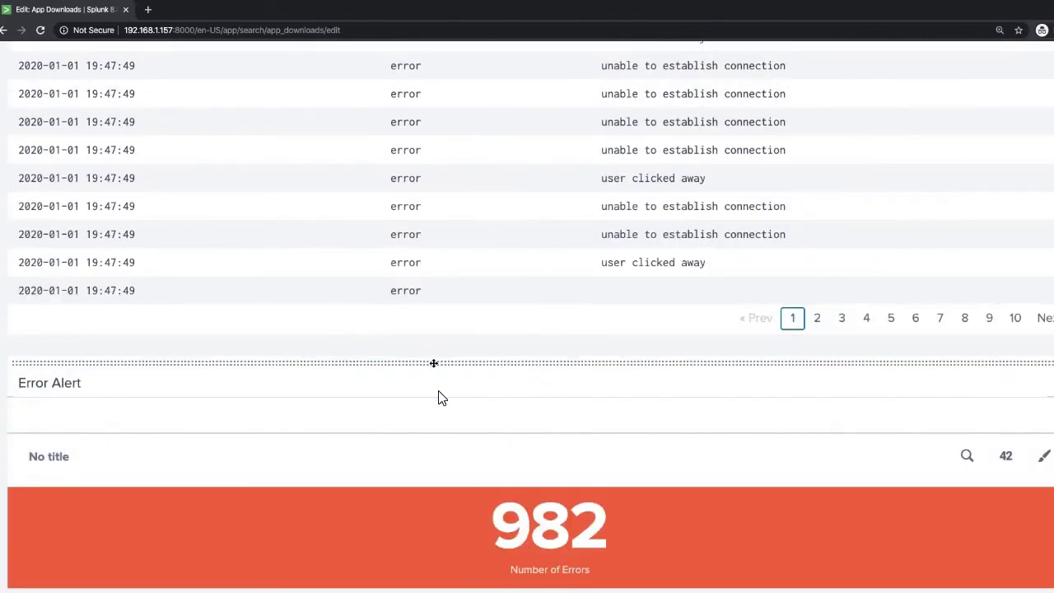
{"action": "left_click_drag", "start_coordinate": [434, 363], "coordinate": [438, 398]}
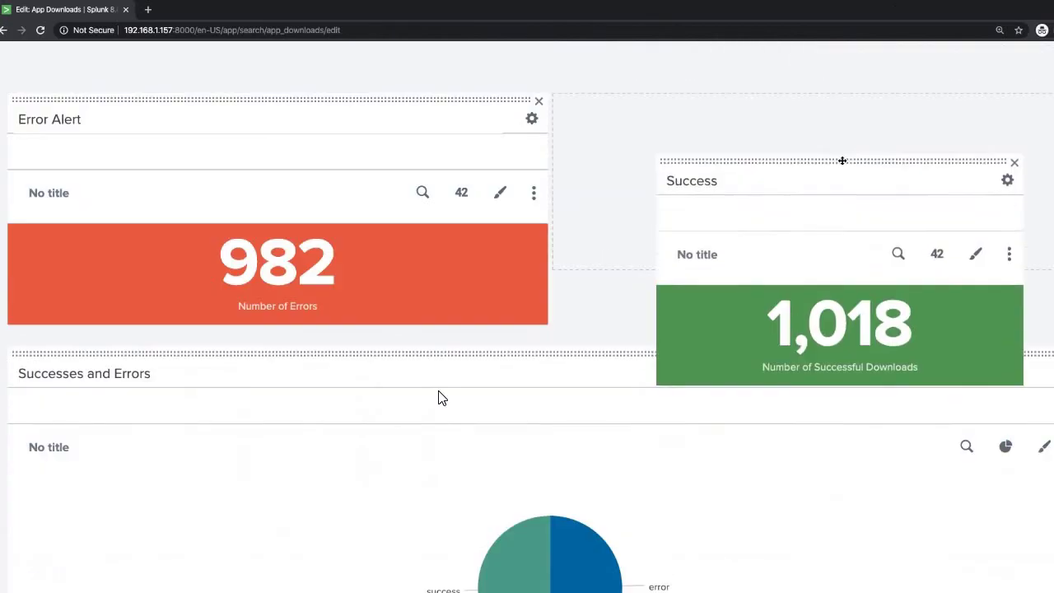
Place the List of Errors panel to the right of the Successes and Errors chart and save the dashboard
{"action": "scroll", "coordinate": [489, 447], "scroll_direction": "down", "scroll_amount": 5}
{"action": "left_click_drag", "start_coordinate": [355, 348], "coordinate": [867, 327]}
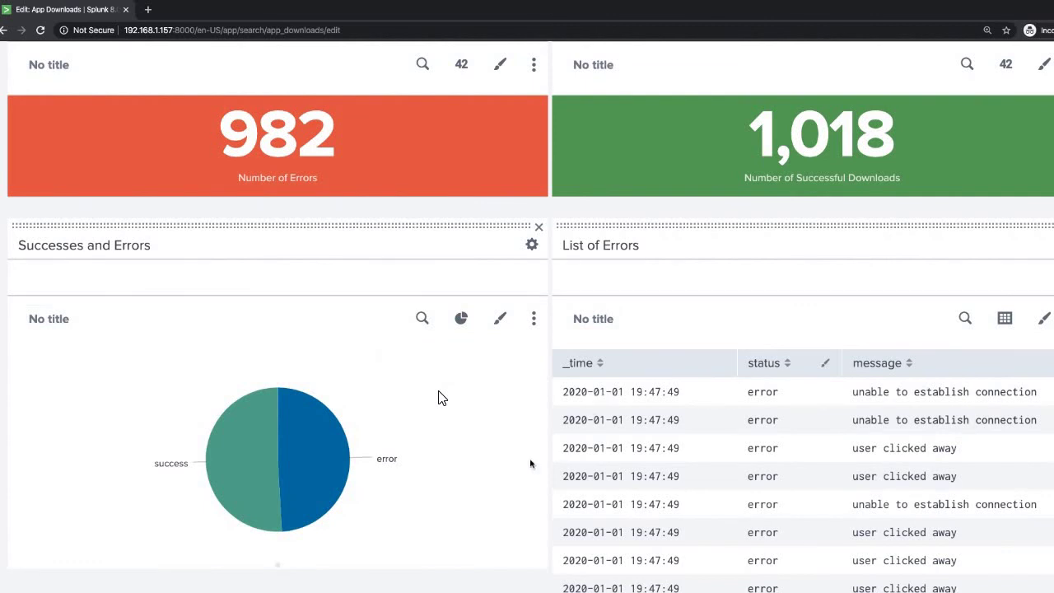
{"action": "scroll", "coordinate": [439, 397], "scroll_direction": "up", "scroll_amount": 5}
{"action": "scroll", "coordinate": [439, 398], "scroll_direction": "up", "scroll_amount": 2}
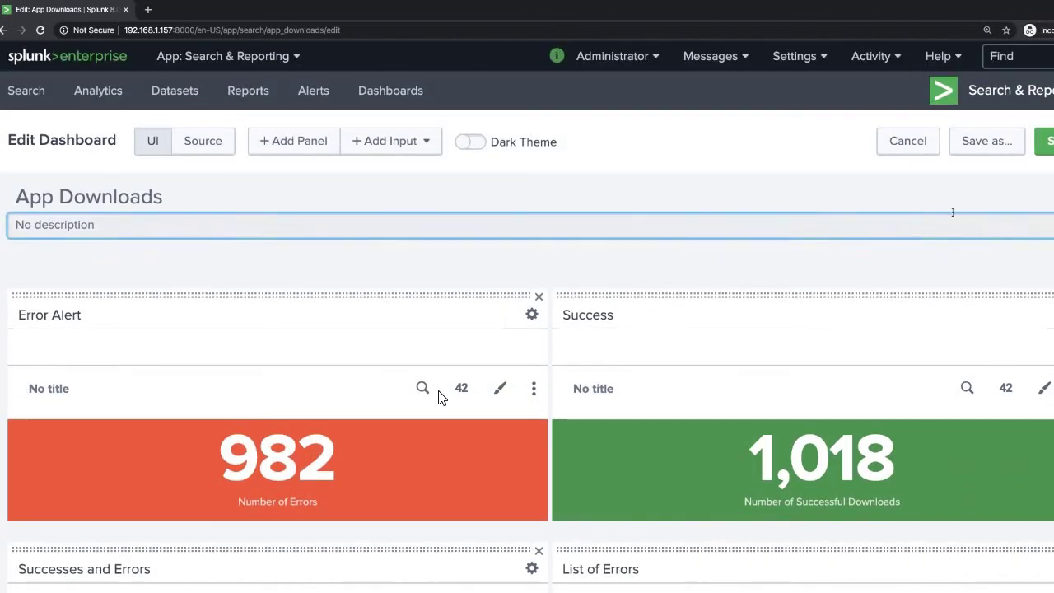
{"action": "left_click", "coordinate": [1043, 142]}
{"action": "scroll", "coordinate": [720, 148], "scroll_direction": "down", "scroll_amount": 4}
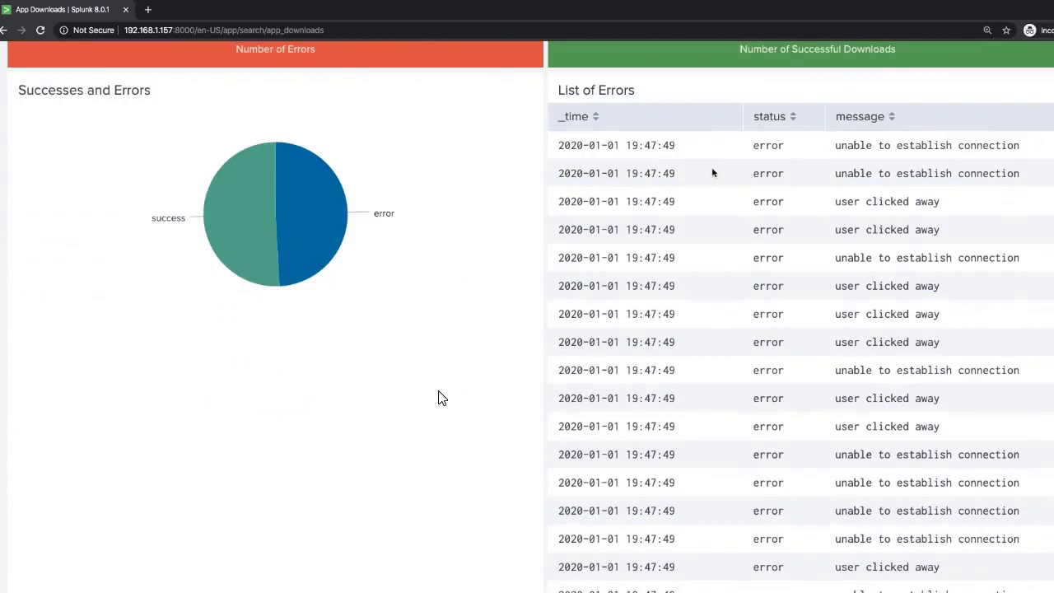
{"action": "scroll", "coordinate": [713, 177], "scroll_direction": "up", "scroll_amount": 5}
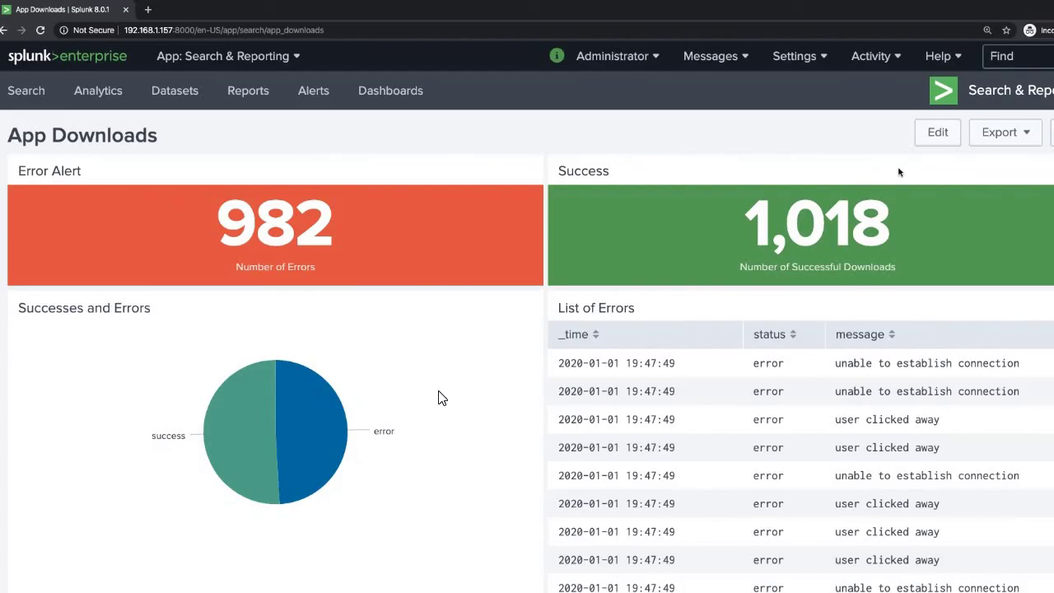
Switch the dashboard to the dark theme, save it and refresh the page to apply the theme
{"action": "left_click", "coordinate": [938, 134]}
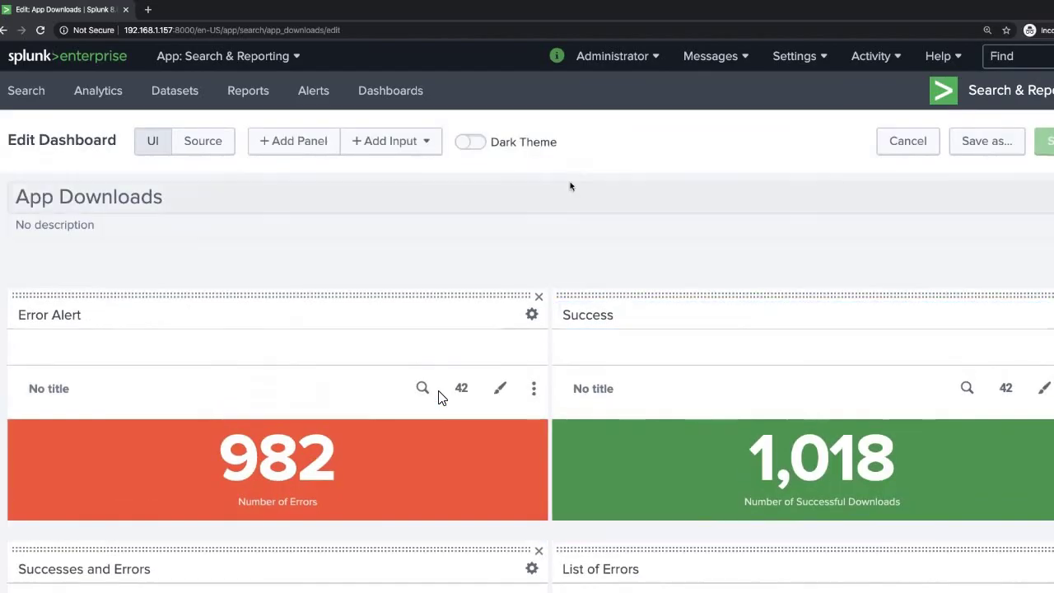
{"action": "left_click", "coordinate": [471, 142]}
{"action": "mouse_move", "coordinate": [570, 143]}
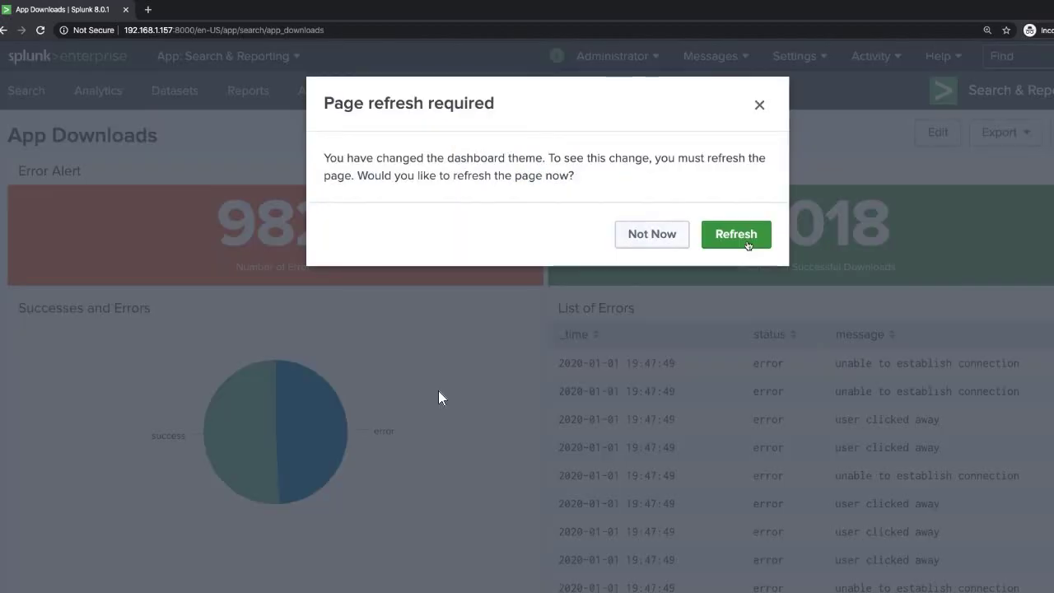
{"action": "left_click", "coordinate": [735, 235]}
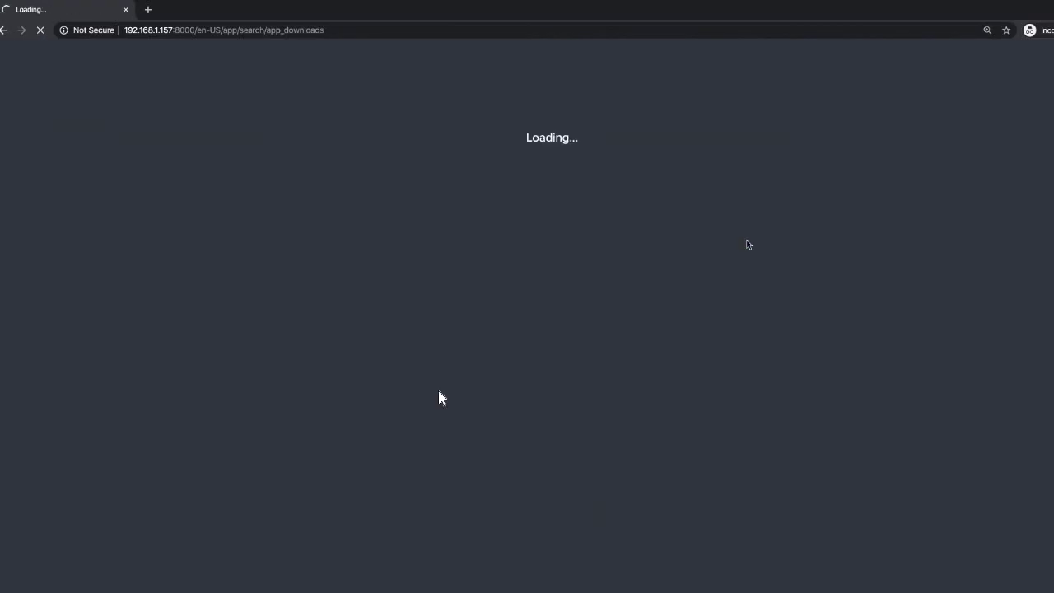